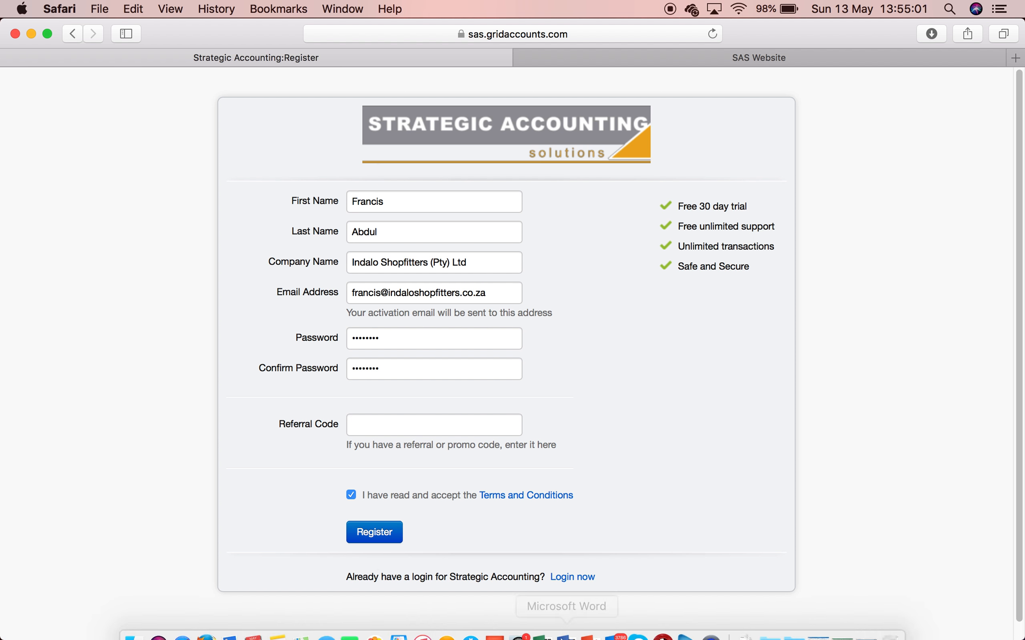
- Switch to Outlook to check the inbox
{"action": "left_click", "coordinate": [618, 624]}
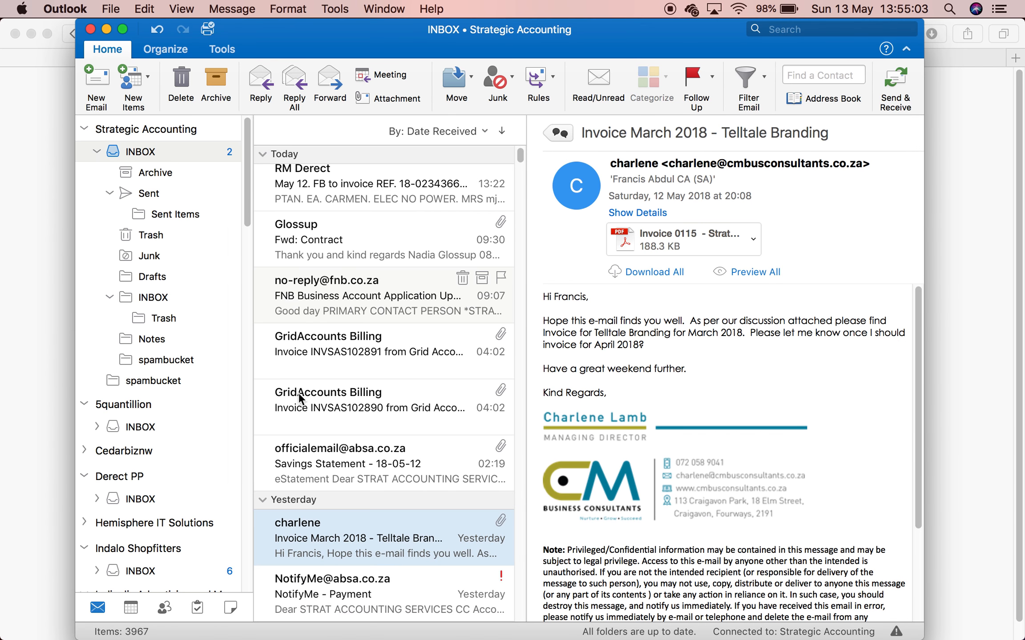
{"action": "scroll", "coordinate": [169, 339], "scroll_direction": "down", "scroll_amount": 10}
{"action": "right_click", "coordinate": [171, 358]}
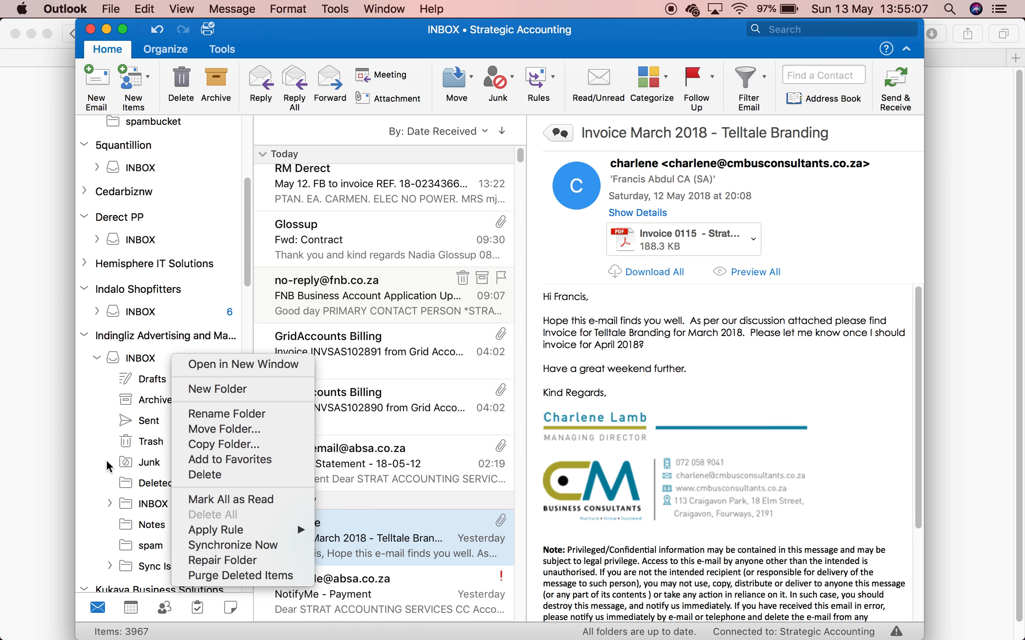
{"action": "left_click", "coordinate": [140, 313]}
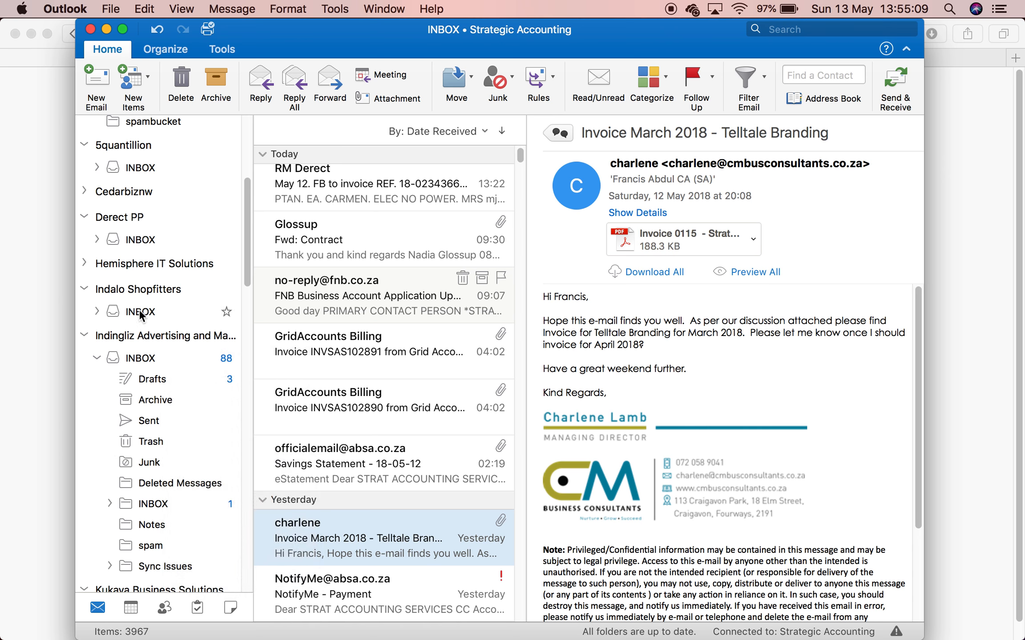
{"action": "left_click", "coordinate": [140, 312]}
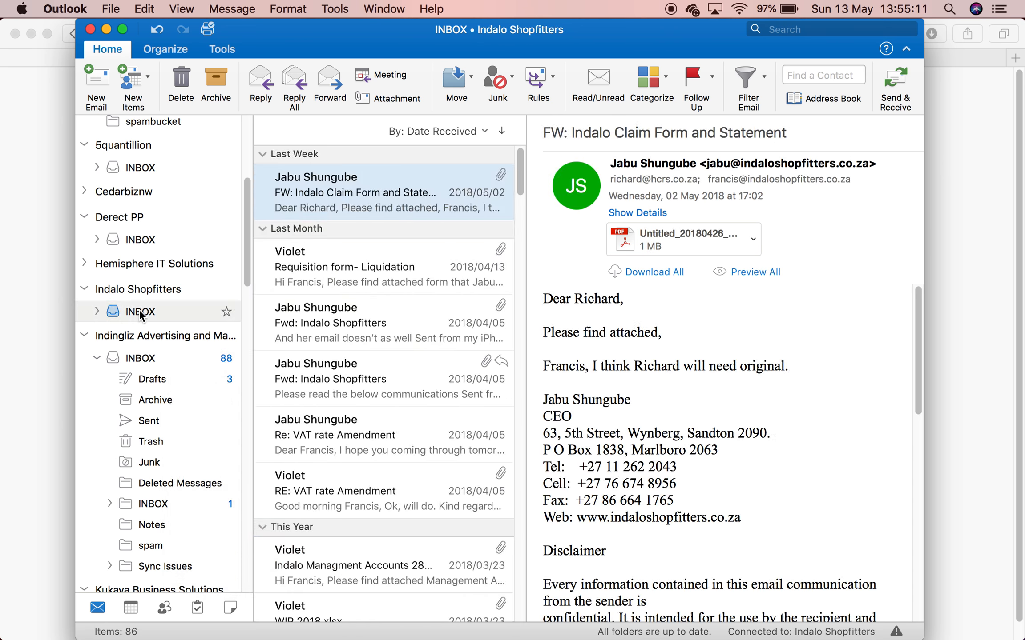
{"action": "left_click", "coordinate": [963, 331]}
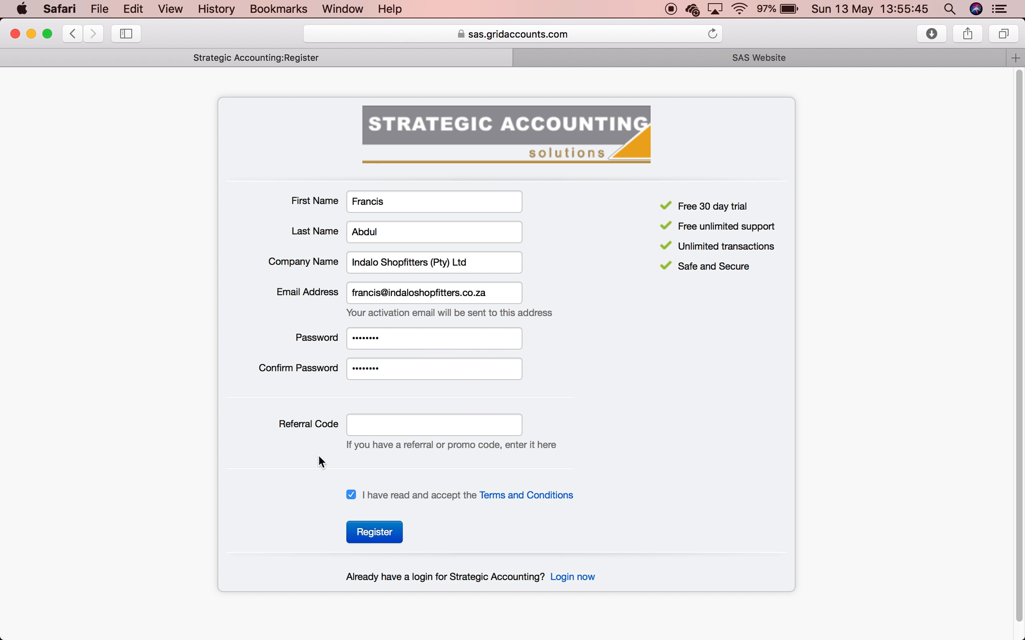
- Submit the registration, decline saving the password, and trim '(Pty) Ltd' from the company name
{"action": "left_click", "coordinate": [383, 532]}
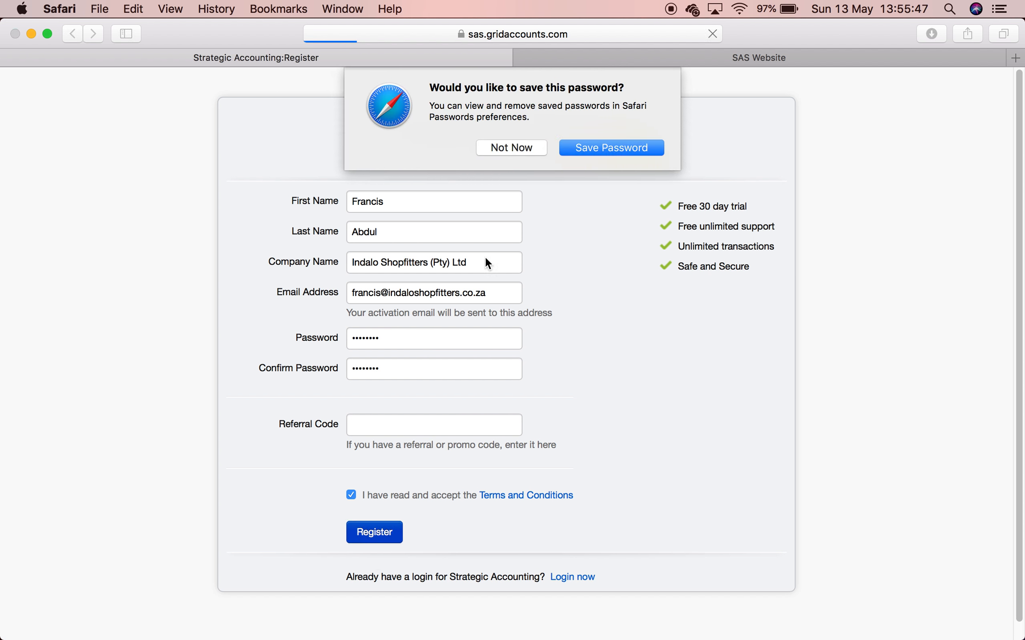
{"action": "left_click", "coordinate": [523, 148]}
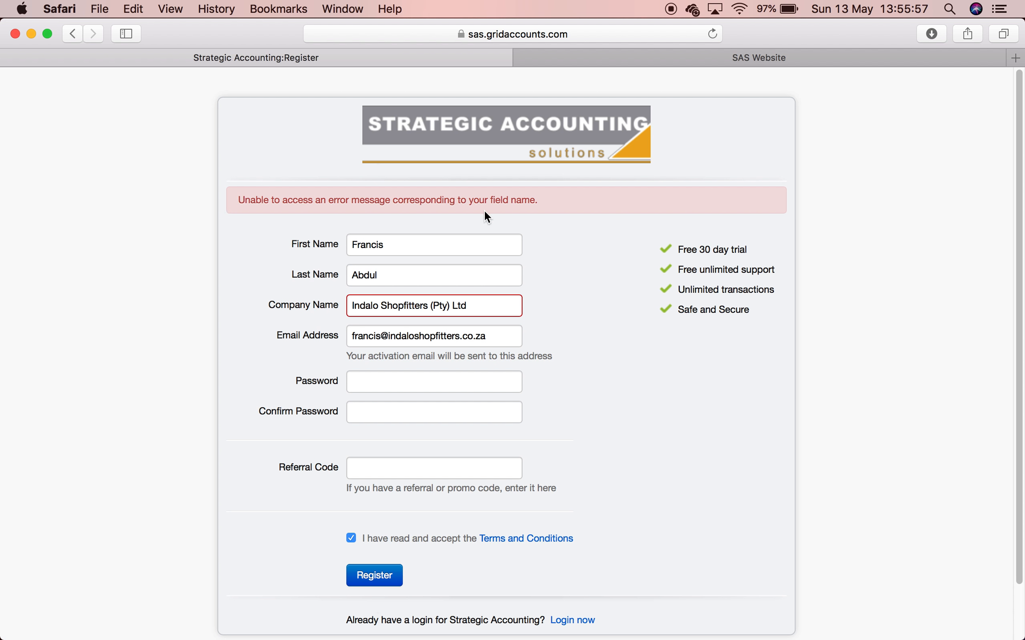
{"action": "left_click", "coordinate": [486, 303]}
{"action": "key", "text": "BackSpace"}
{"action": "key", "text": "BackSpace"}
{"action": "key", "text": "BackSpace"}
{"action": "key", "text": "BackSpace"}
{"action": "key", "text": "BackSpace"}
{"action": "key", "text": "BackSpace"}
{"action": "key", "text": "BackSpace"}
{"action": "key", "text": "BackSpace"}
{"action": "key", "text": "BackSpace"}
{"action": "key", "text": "BackSpace"}
- Re-enter both passwords and resubmit the registration, declining to save the password
{"action": "left_click", "coordinate": [409, 377]}
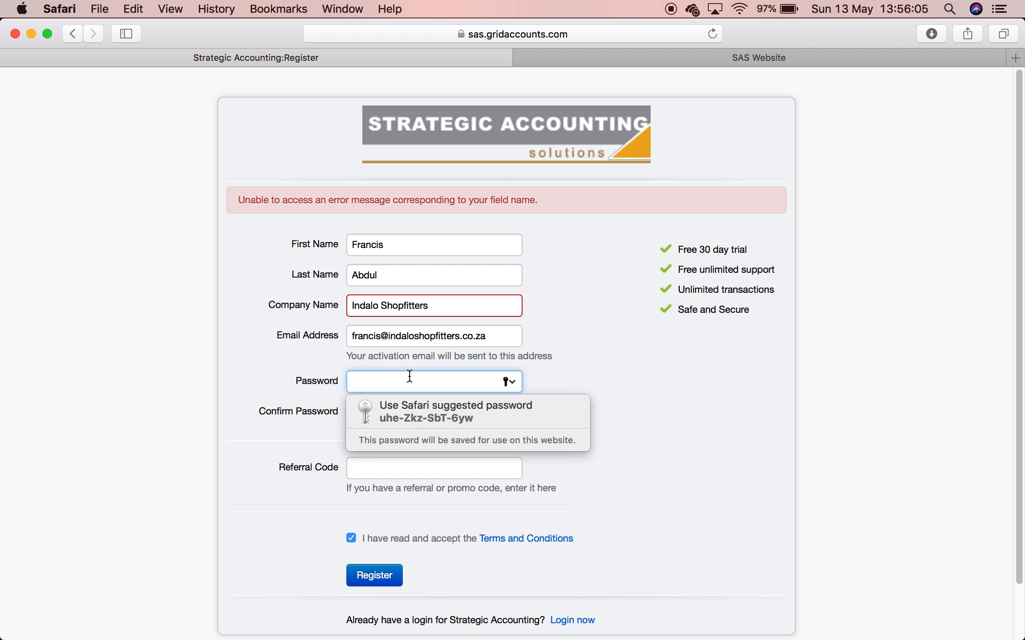
{"action": "type", "text": "••••••••"}
{"action": "key", "text": "Tab"}
{"action": "type", "text": "••••••••"}
{"action": "left_click", "coordinate": [393, 578]}
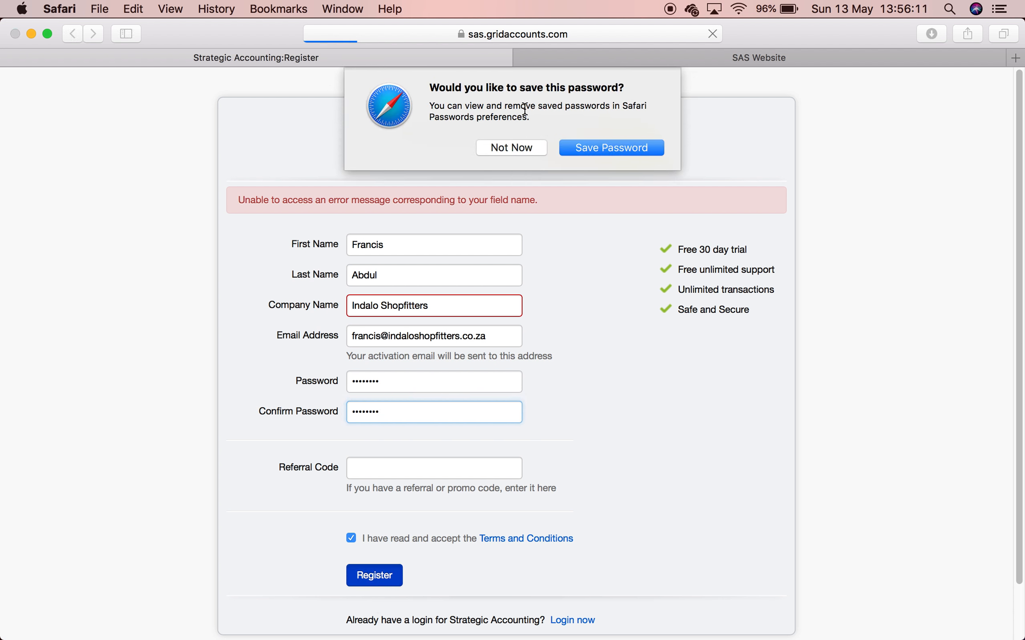
{"action": "left_click", "coordinate": [533, 149]}
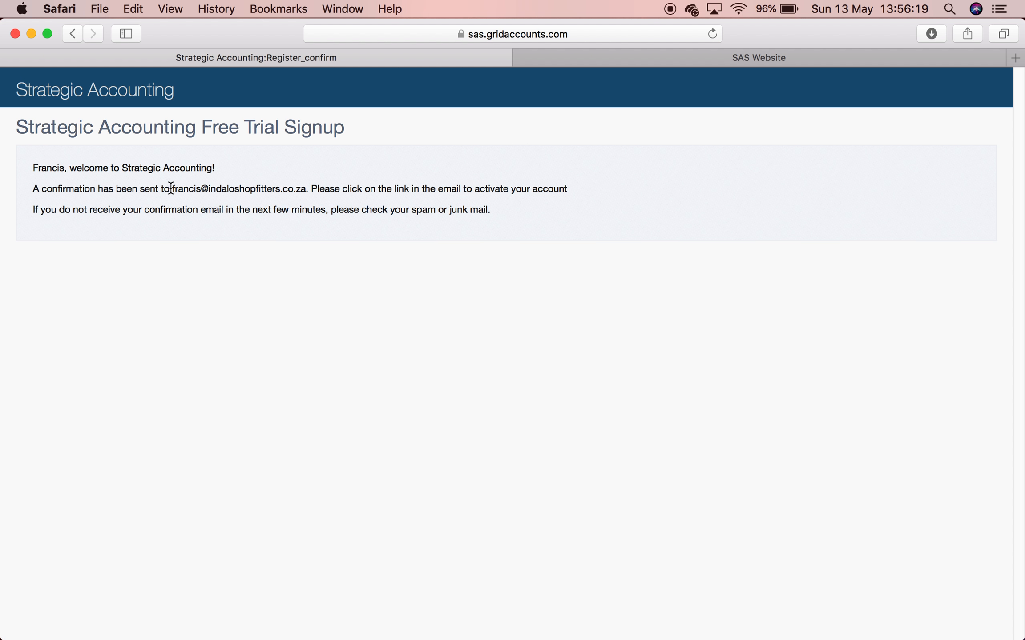
- Highlight the confirmation address and spam advice, then switch to the SAS website and Help Documentation
{"action": "left_click_drag", "start_coordinate": [169, 188], "coordinate": [314, 194]}
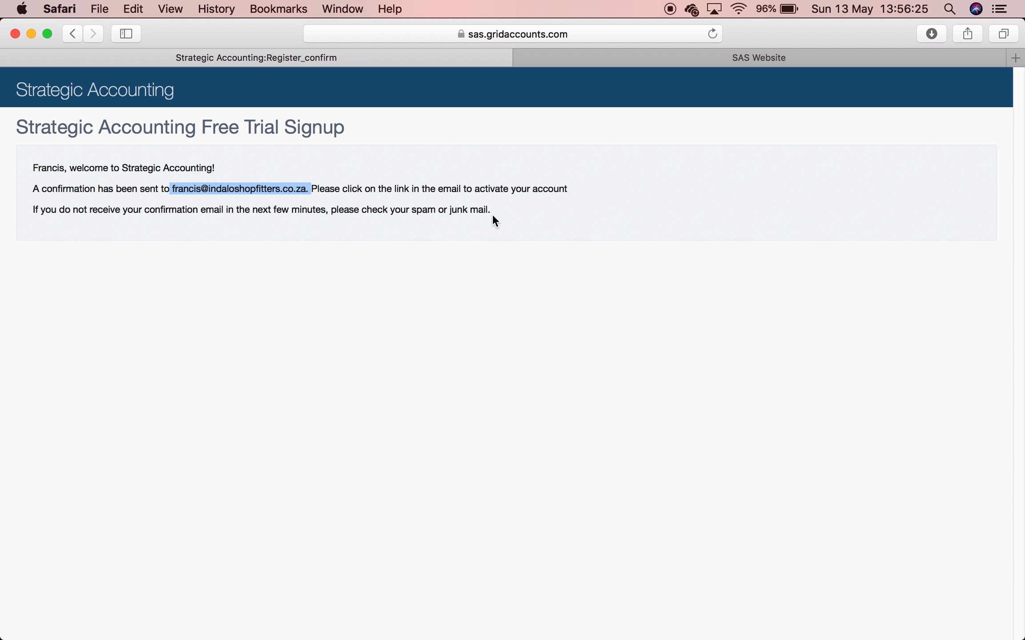
{"action": "left_click_drag", "start_coordinate": [488, 211], "coordinate": [411, 212]}
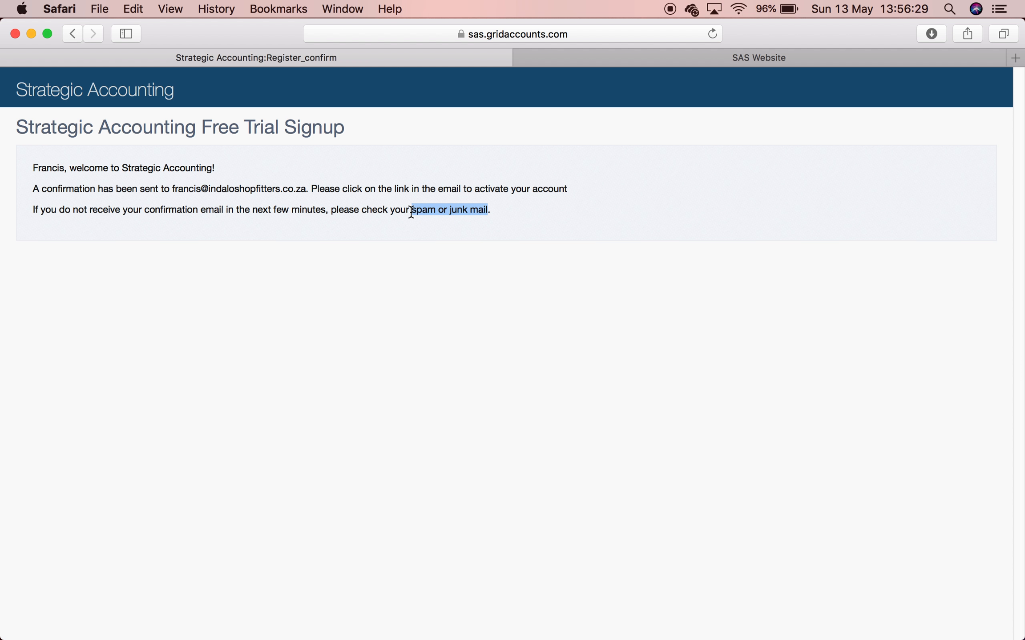
{"action": "left_click", "coordinate": [779, 60]}
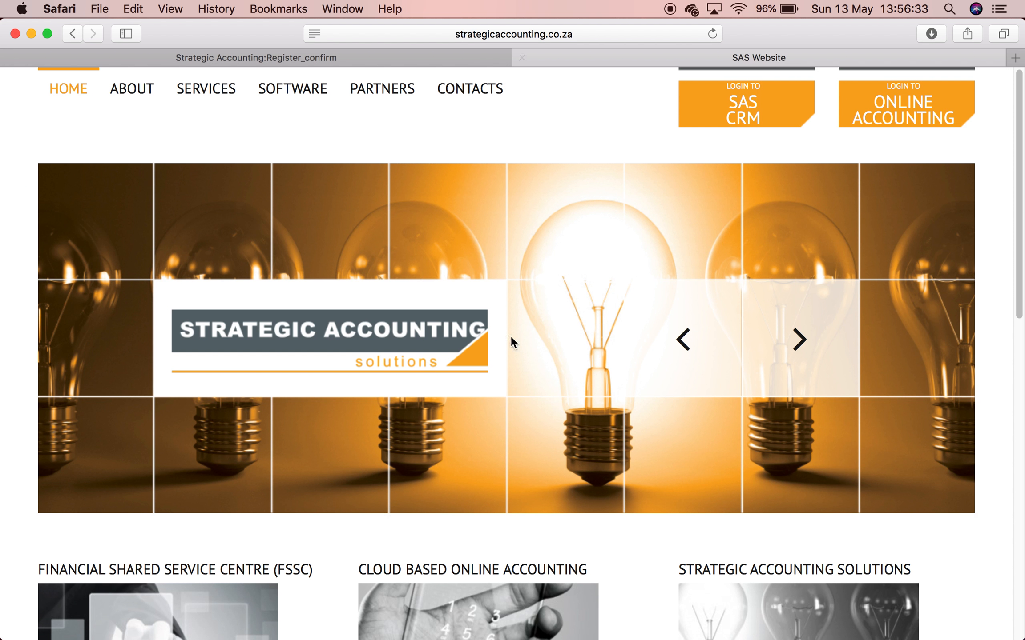
{"action": "left_click", "coordinate": [226, 620]}
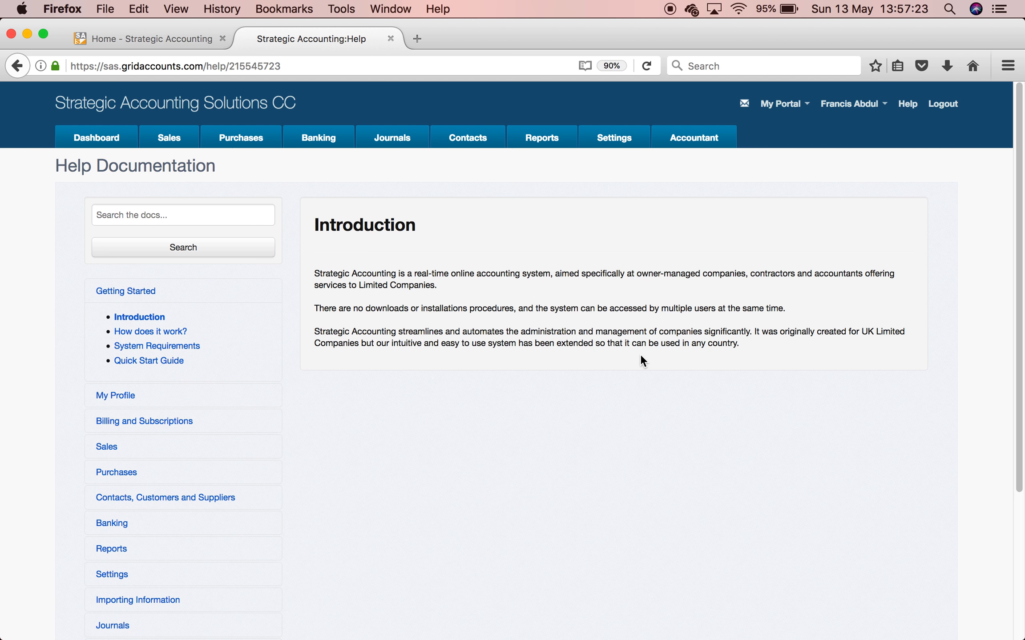
- View the System Requirements help page, then switch to Outlook
{"action": "left_click", "coordinate": [179, 346]}
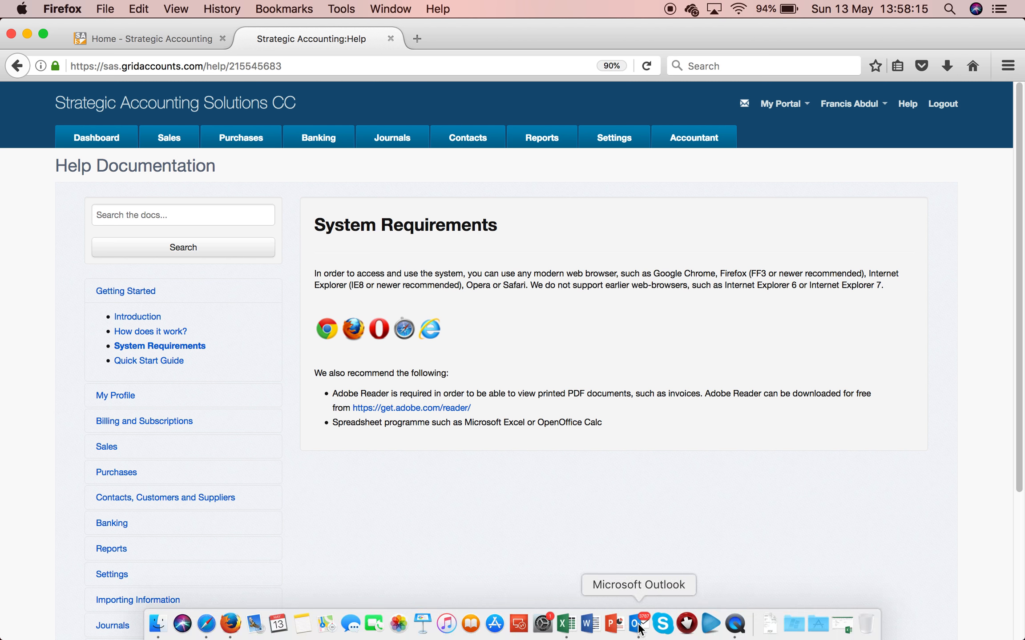
{"action": "left_click", "coordinate": [638, 626]}
- Open the Account Activation email in its own window and follow the activation link
{"action": "left_click", "coordinate": [400, 189]}
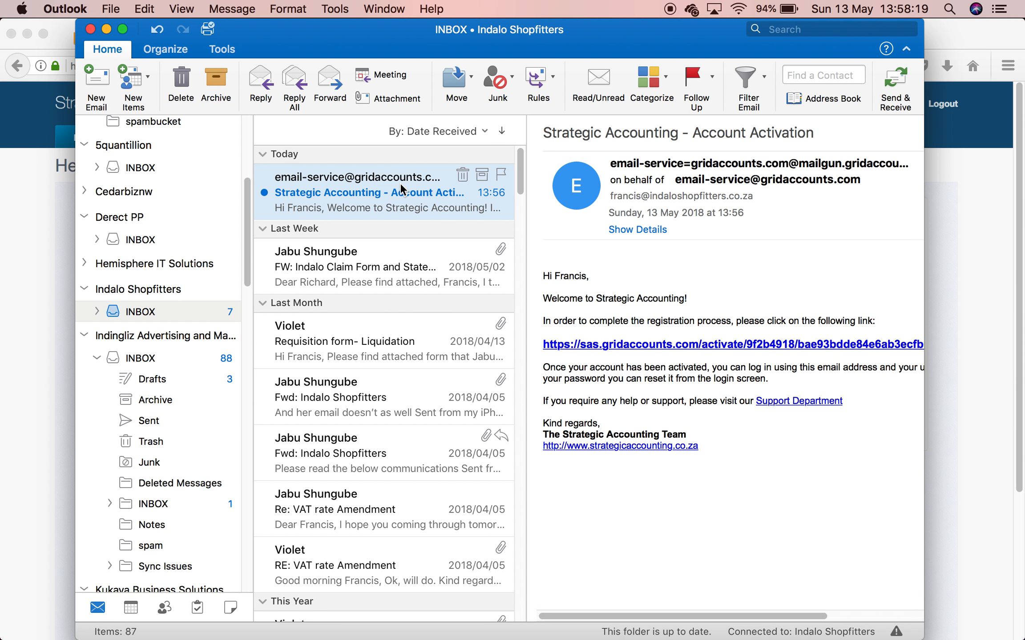
{"action": "double_click", "coordinate": [400, 189]}
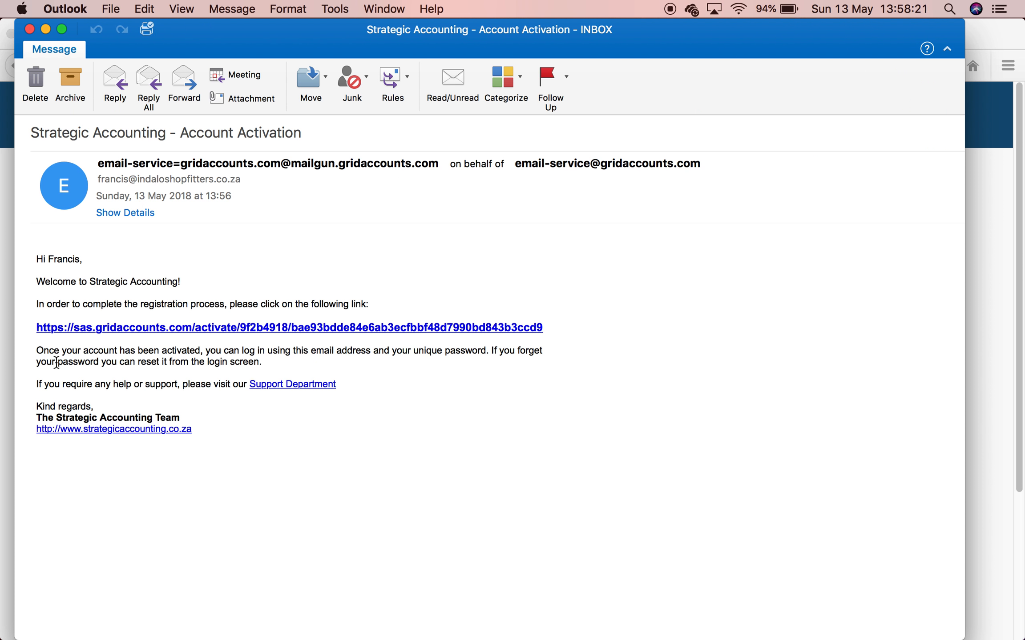
{"action": "left_click", "coordinate": [204, 328]}
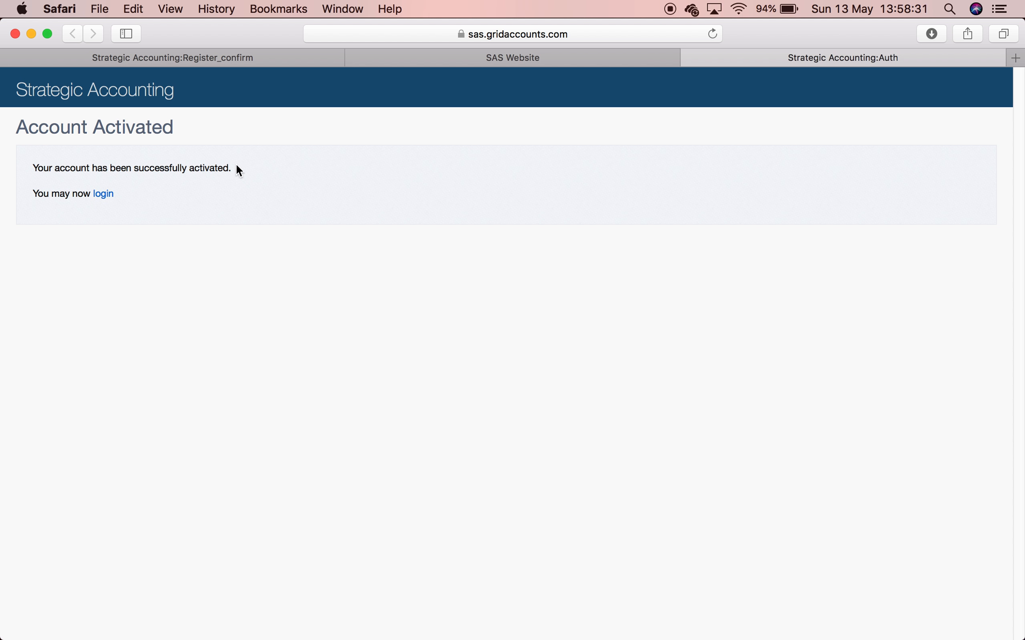
- Log in with the registered email and password, declining to save the password
{"action": "left_click", "coordinate": [103, 195]}
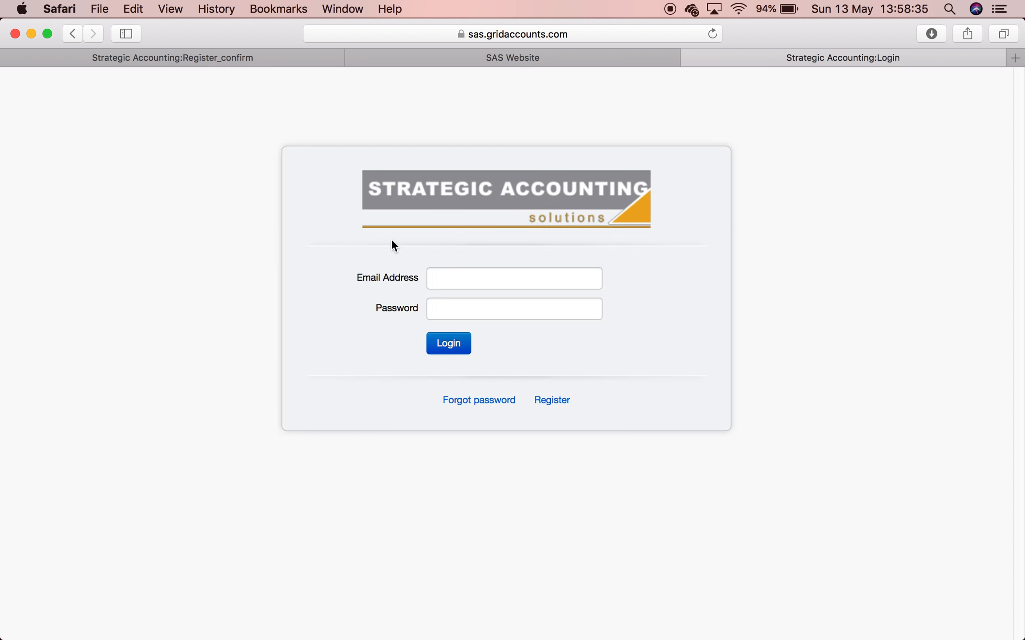
{"action": "left_click", "coordinate": [438, 272]}
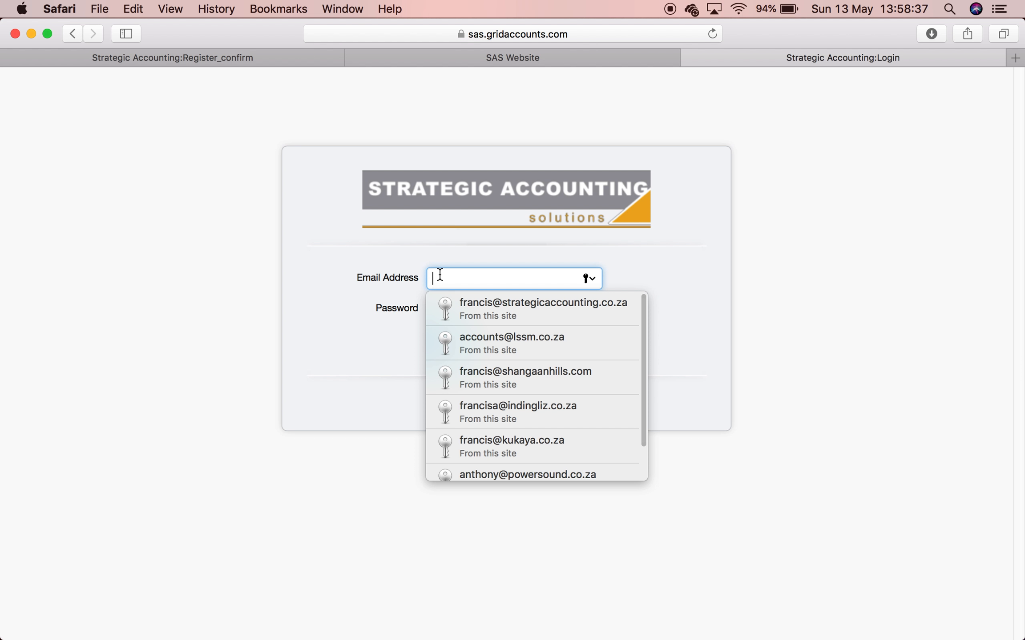
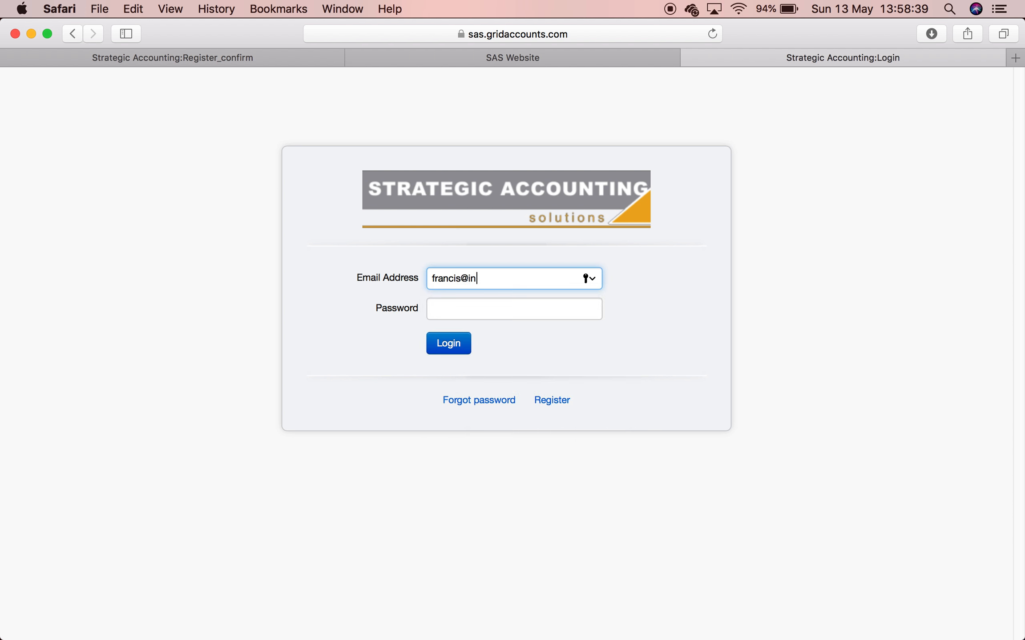
{"action": "key", "text": "Tab"}
{"action": "type", "text": "••••••"}
{"action": "left_click", "coordinate": [452, 345]}
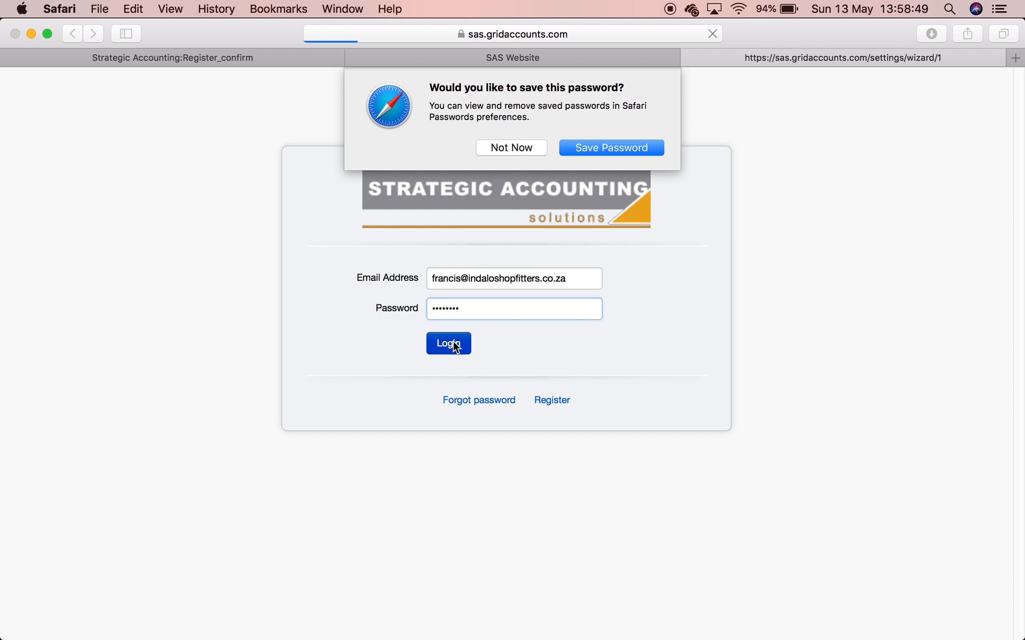
{"action": "left_click", "coordinate": [524, 149]}
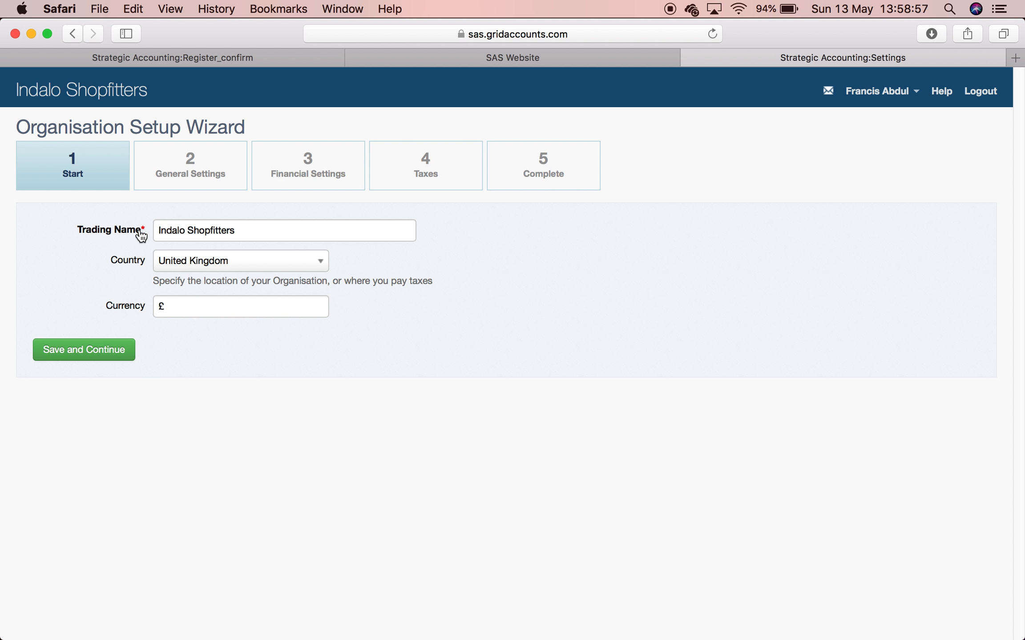
- Extend the trading name to 'Indalo Shopfitters (Pty) Ltd', pick South Africa as country, and save
{"action": "left_click", "coordinate": [254, 233]}
{"action": "type", "text": "(Pty) Ltd"}
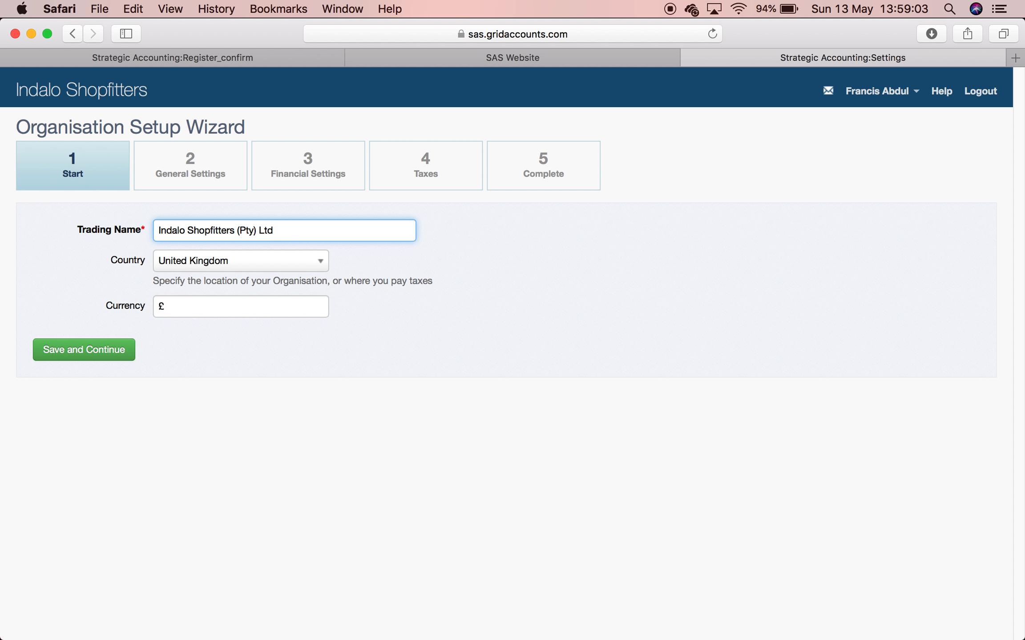
{"action": "left_click", "coordinate": [297, 264]}
{"action": "type", "text": "south"}
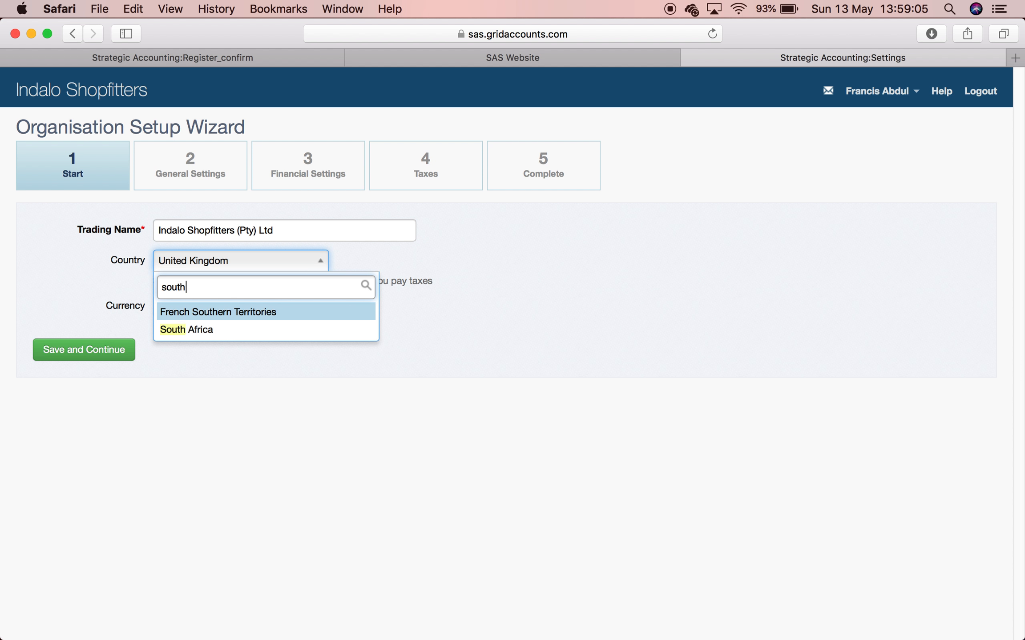
{"action": "key", "text": "Down"}
{"action": "key", "text": "Return"}
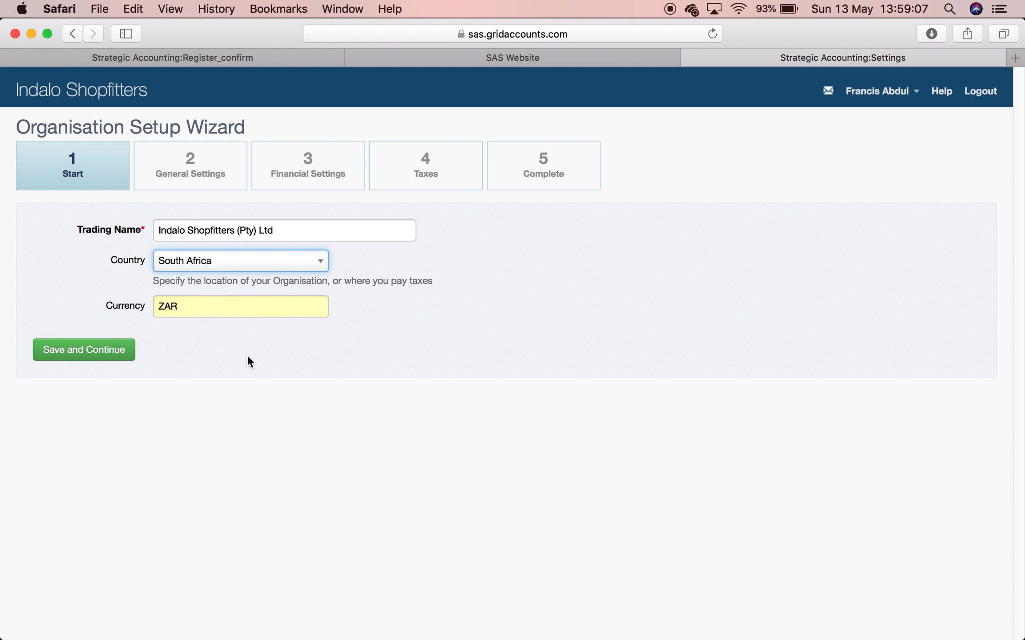
{"action": "left_click", "coordinate": [93, 350]}
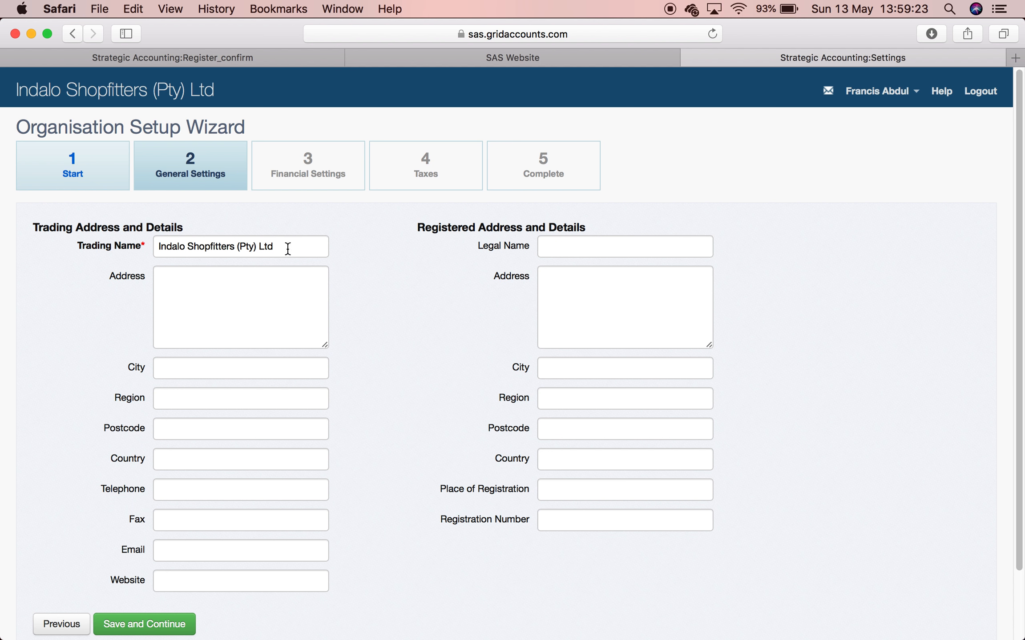
- Enter the company's trading address, city Johannesburg and postcode 2055
{"action": "left_click_drag", "start_coordinate": [287, 251], "coordinate": [159, 252]}
{"action": "left_click", "coordinate": [169, 287]}
{"action": "type", "text": "Cnr Weese"}
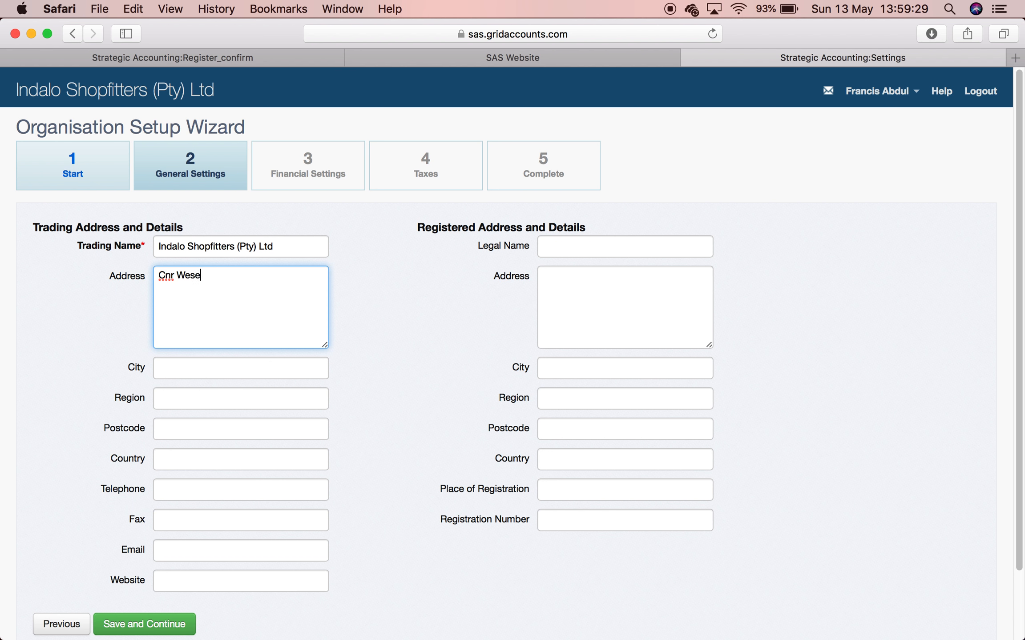
{"action": "key", "text": "BackSpace"}
{"action": "type", "text": "sels and Rivonia Ra"}
{"action": "key", "text": "BackSpace"}
{"action": "type", "text": "oad "}
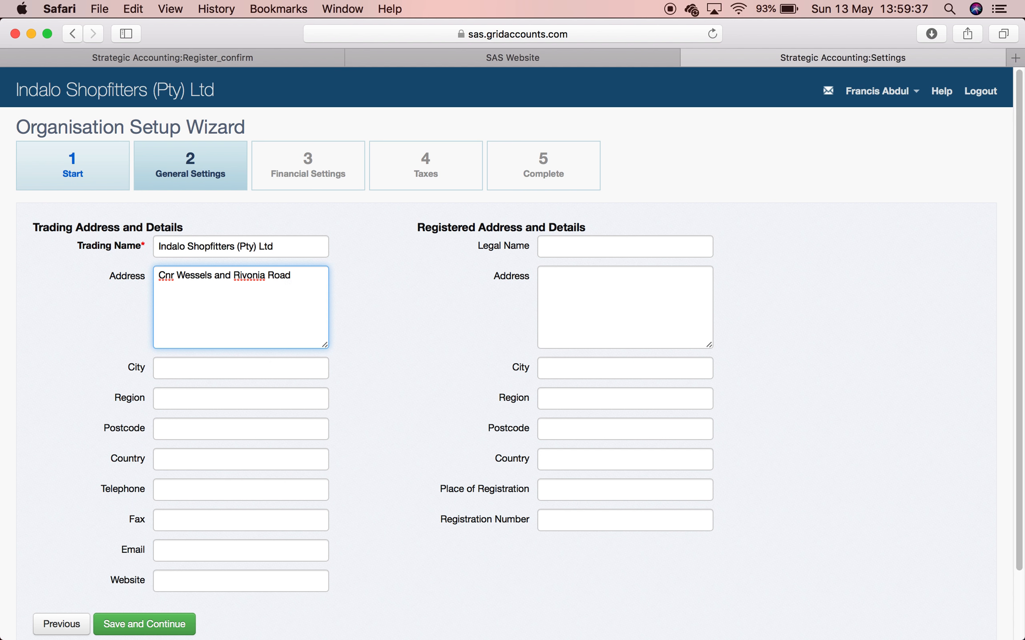
{"action": "type", "text": "Bentley Office Park "}
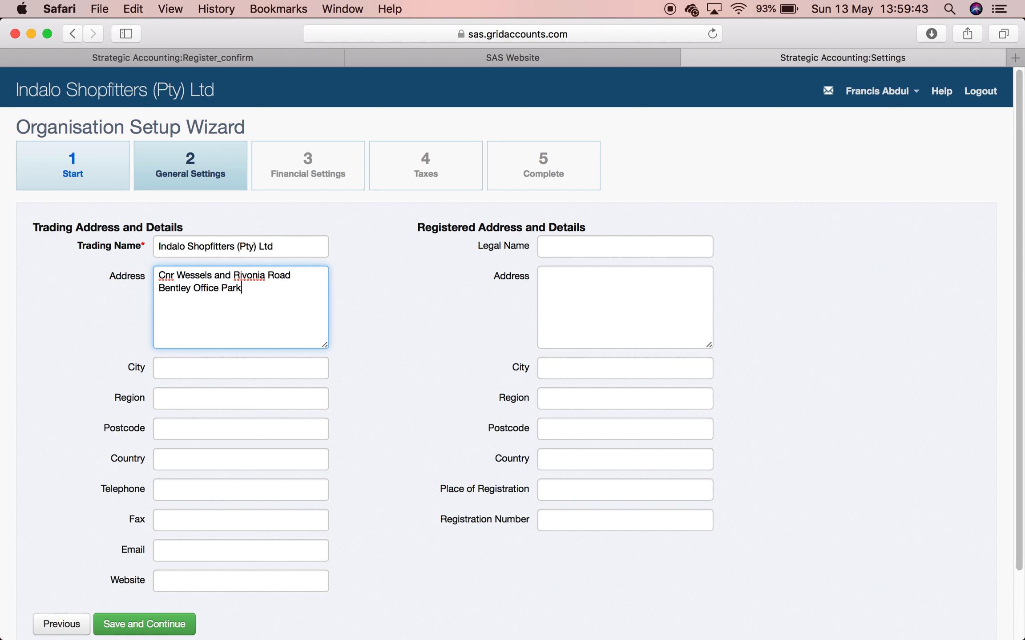
{"action": "type", "text": "Sandton"}
{"action": "key", "text": "Tab"}
{"action": "type", "text": "Johannesburg"}
{"action": "key", "text": "Tab"}
{"action": "key", "text": "Tab"}
{"action": "type", "text": "2055"}
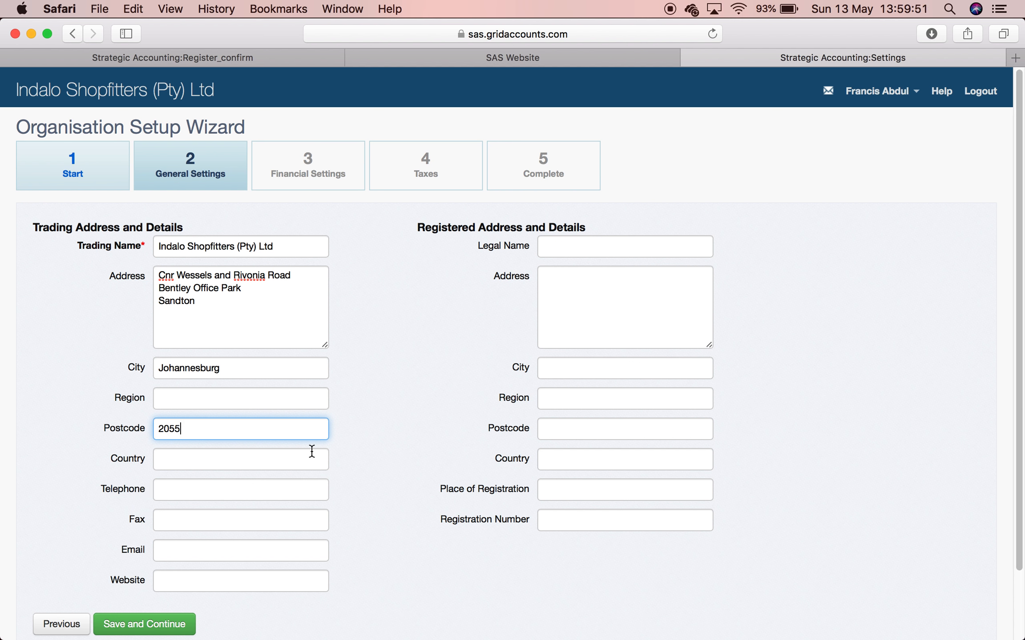
- Fill in the company telephone, fax and e-mail, removing stray text after the e-mail
{"action": "left_click", "coordinate": [176, 491]}
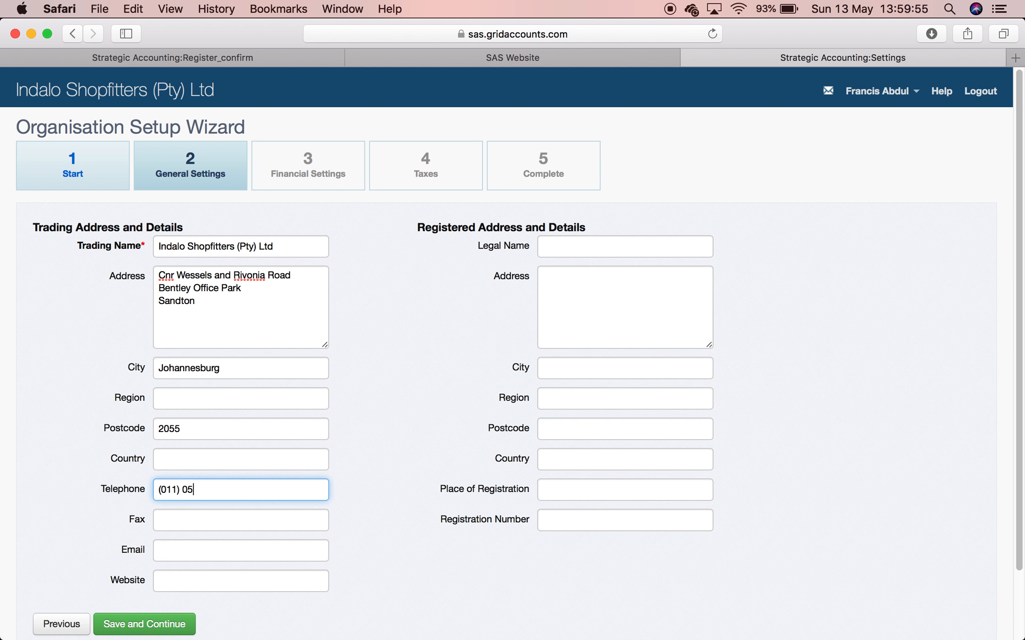
{"action": "key", "text": "Tab"}
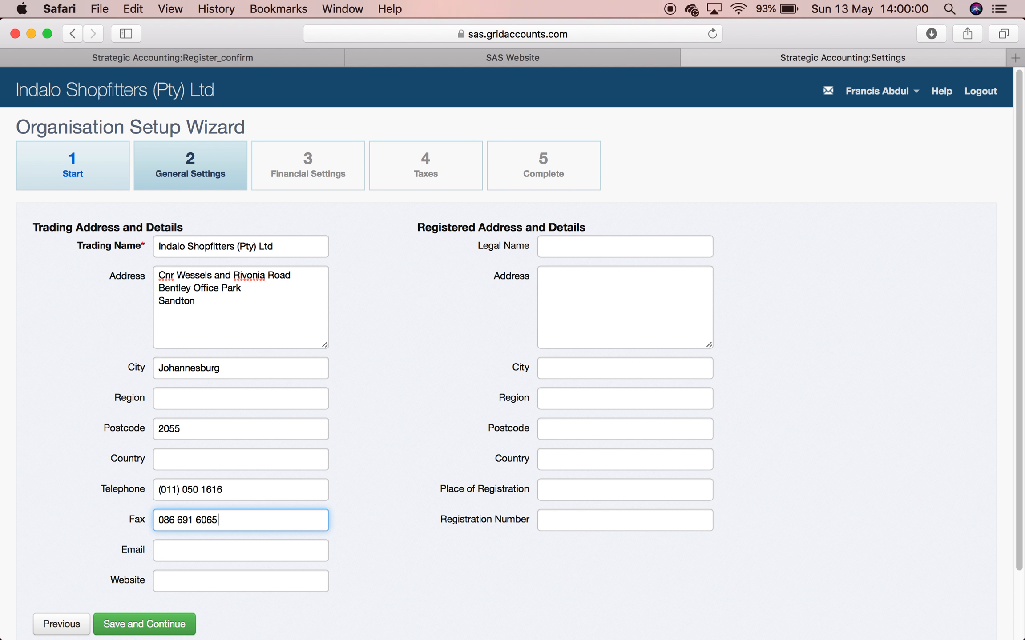
{"action": "key", "text": "Tab"}
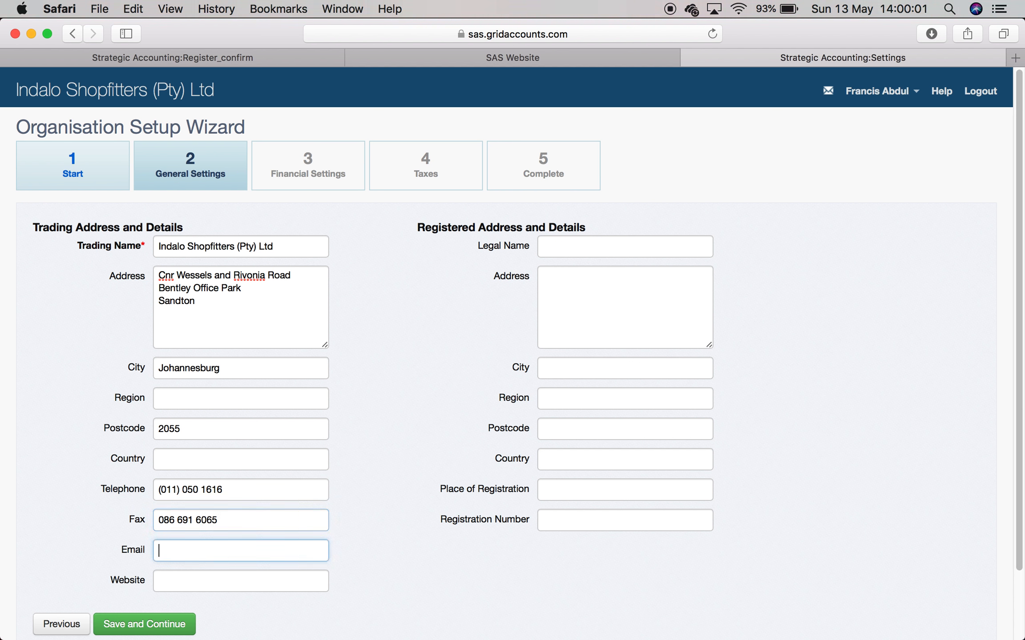
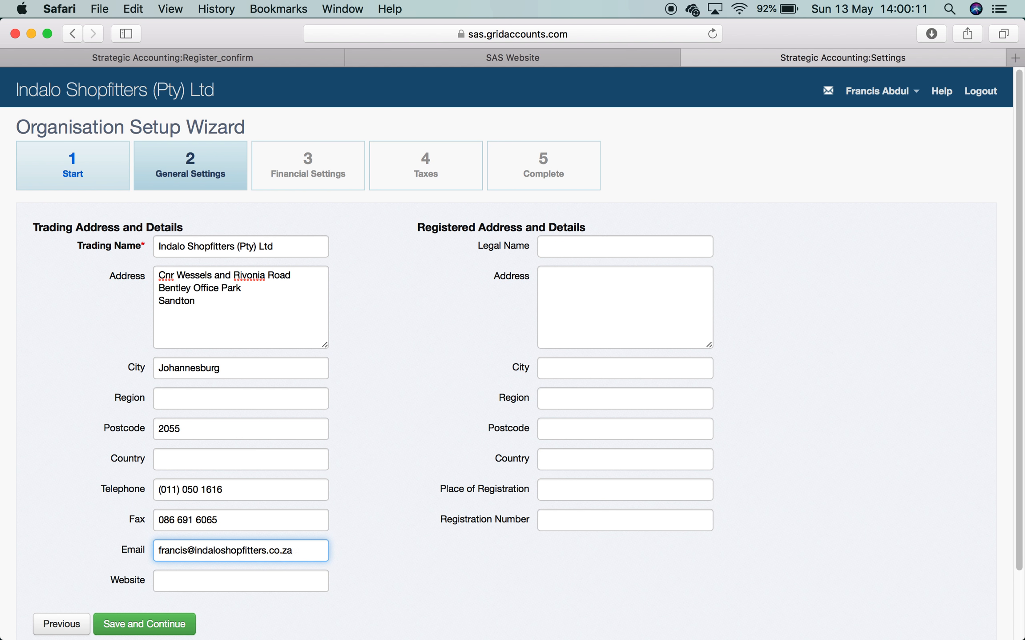
{"action": "type", "text": "/ afdafs"}
{"action": "key", "text": "BackSpace"}
{"action": "key", "text": "BackSpace"}
{"action": "key", "text": "BackSpace"}
{"action": "key", "text": "BackSpace"}
{"action": "key", "text": "BackSpace"}
- Clean up stray characters added to the telephone number
{"action": "left_click", "coordinate": [249, 494]}
{"action": "type", "text": "/"}
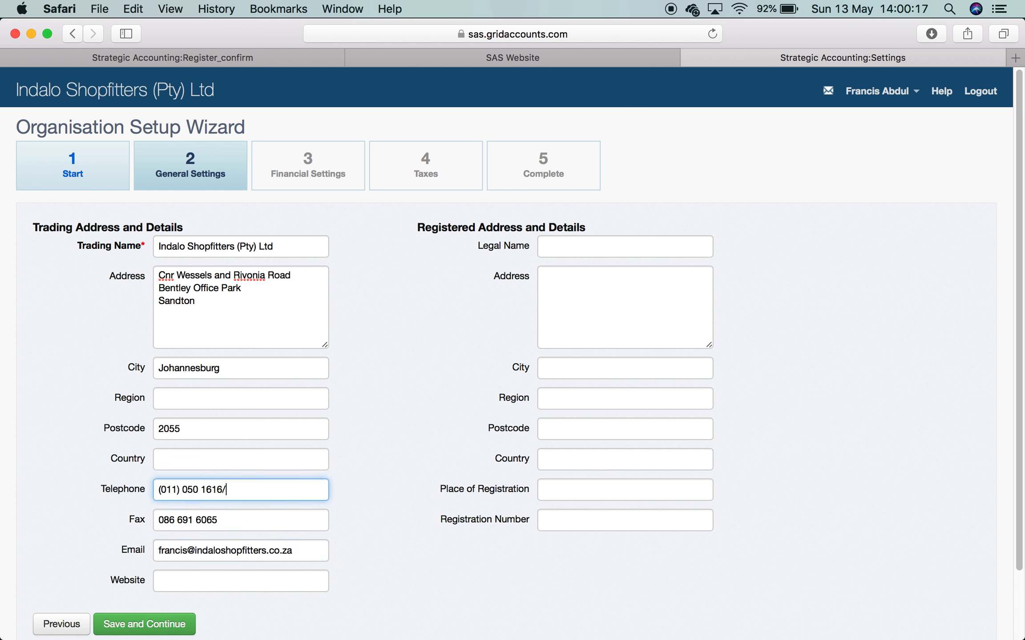
{"action": "type", "text": " M :afdafs"}
{"action": "key", "text": "BackSpace"}
{"action": "key", "text": "BackSpace"}
{"action": "key", "text": "BackSpace"}
{"action": "key", "text": "BackSpace"}
{"action": "key", "text": "BackSpace"}
{"action": "key", "text": "BackSpace"}
{"action": "key", "text": "BackSpace"}
{"action": "key", "text": "BackSpace"}
{"action": "key", "text": "BackSpace"}
{"action": "key", "text": "BackSpace"}
{"action": "key", "text": "BackSpace"}
{"action": "key", "text": "Tab"}
{"action": "key", "text": "Tab"}
{"action": "key", "text": "Tab"}
{"action": "left_click", "coordinate": [570, 243]}
- Copy the trading name and address into the legal name and registered address fields
{"action": "left_click_drag", "start_coordinate": [288, 245], "coordinate": [155, 246]}
{"action": "key", "text": "cmd+c"}
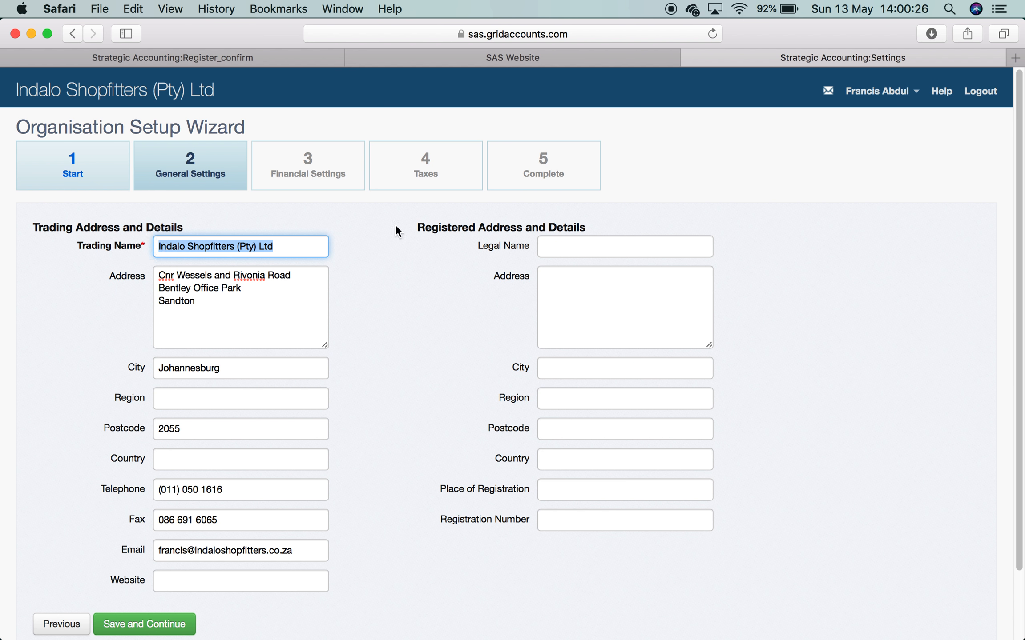
{"action": "left_click", "coordinate": [608, 249]}
{"action": "key", "text": "cmd+v"}
{"action": "left_click_drag", "start_coordinate": [193, 297], "coordinate": [162, 270]}
{"action": "key", "text": "cmd+c"}
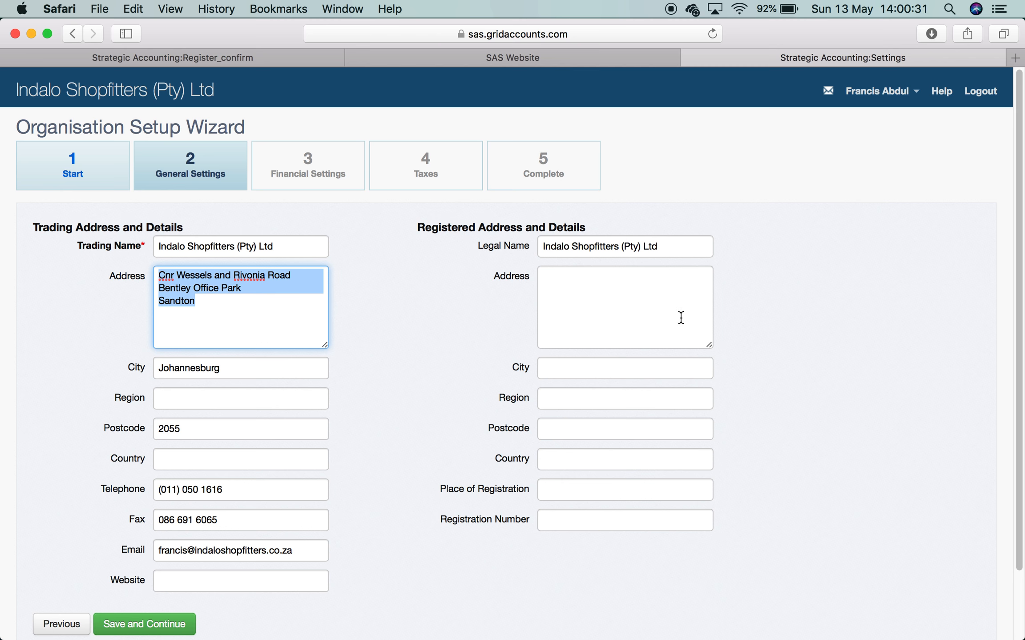
{"action": "left_click", "coordinate": [655, 284]}
{"action": "key", "text": "cmd+v"}
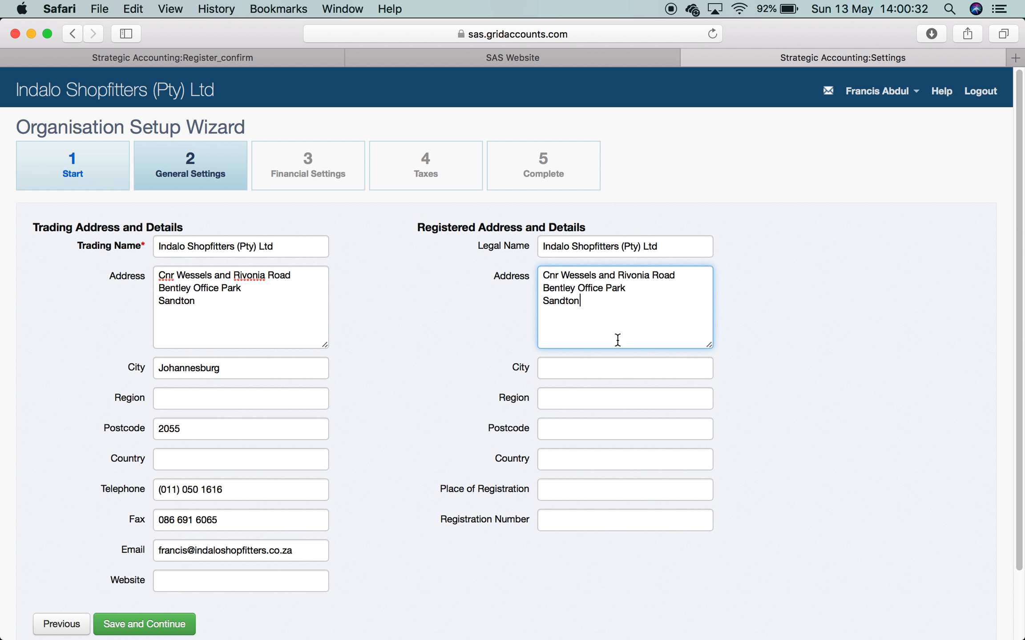
- Enter registered city Johannesburg, postcode 2055, place Pretoria, registration number 2017/1234567/07, then save
{"action": "left_click", "coordinate": [620, 373]}
{"action": "type", "text": "Johanne"}
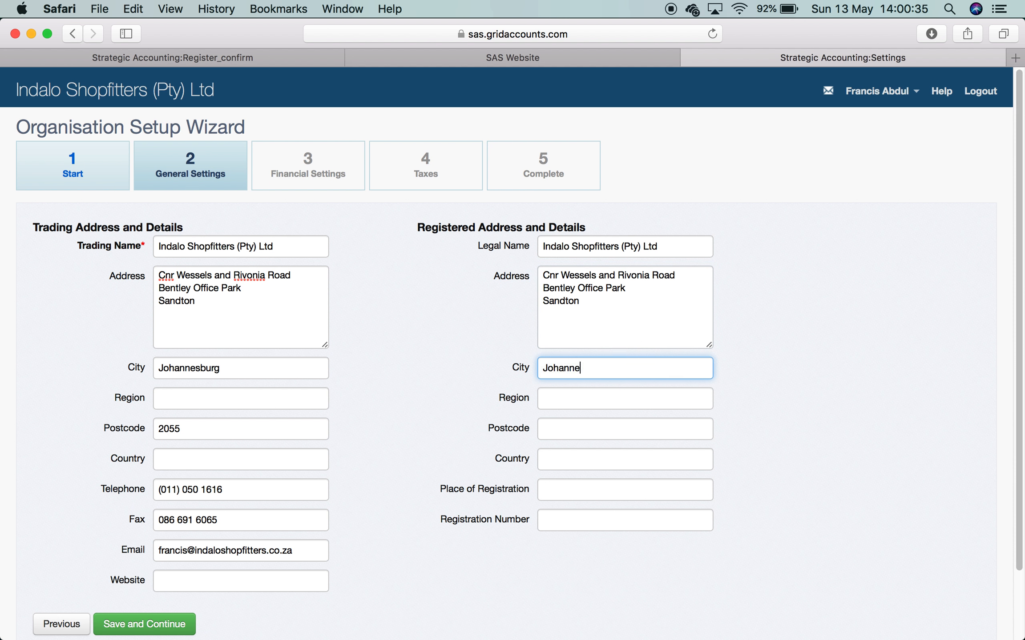
{"action": "type", "text": "sburg"}
{"action": "key", "text": "Tab"}
{"action": "key", "text": "Tab"}
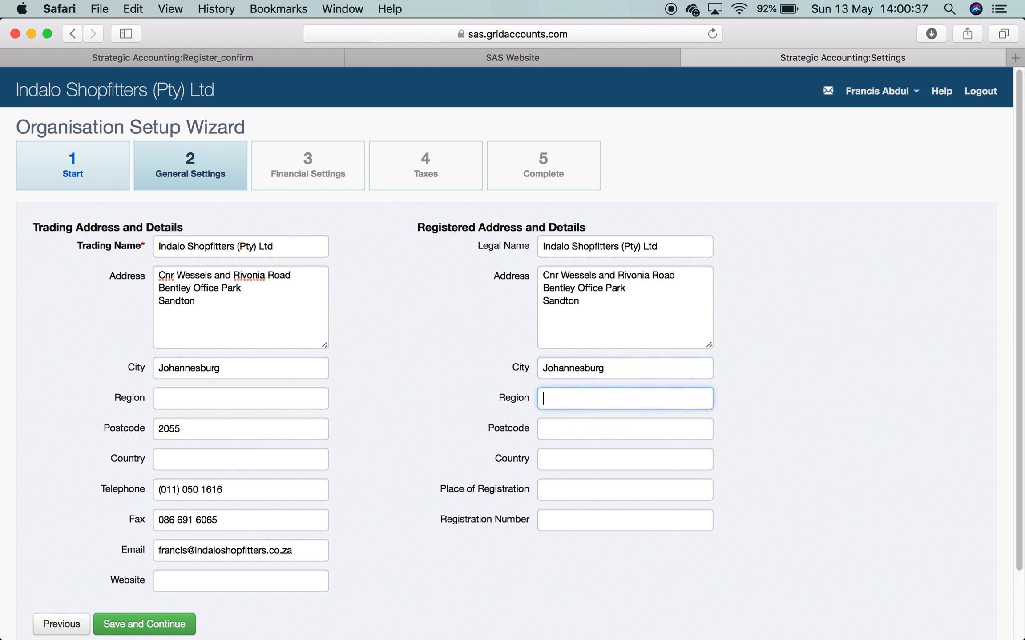
{"action": "type", "text": "2055"}
{"action": "key", "text": "Tab"}
{"action": "type", "text": "South Afric"}
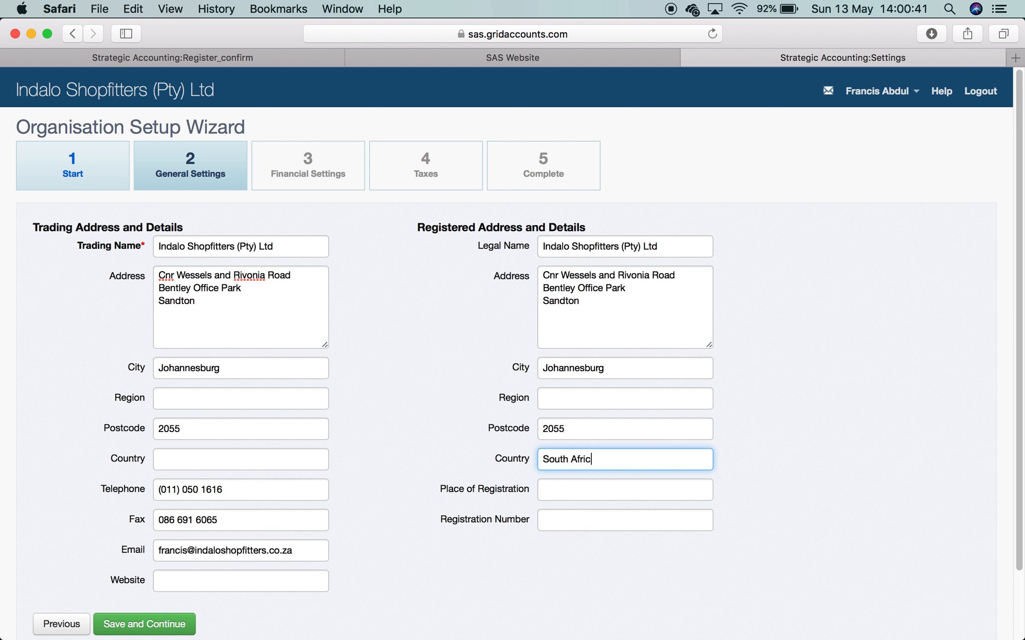
{"action": "type", "text": "Joha"}
{"action": "key", "text": "BackSpace"}
{"action": "key", "text": "BackSpace"}
{"action": "key", "text": "BackSpace"}
{"action": "key", "text": "BackSpace"}
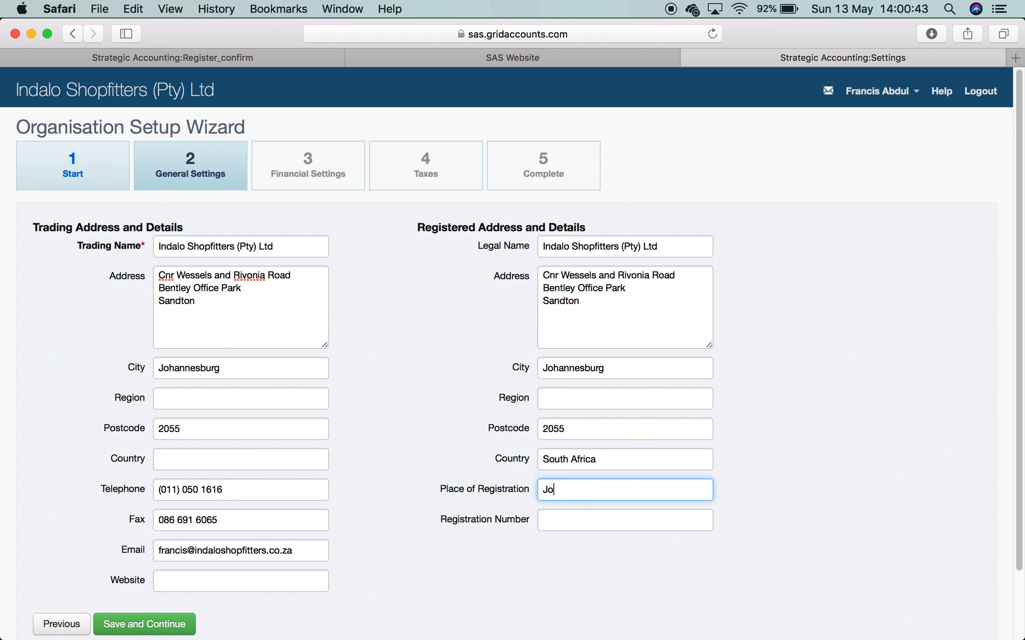
{"action": "type", "text": "Pretoria"}
{"action": "key", "text": "Tab"}
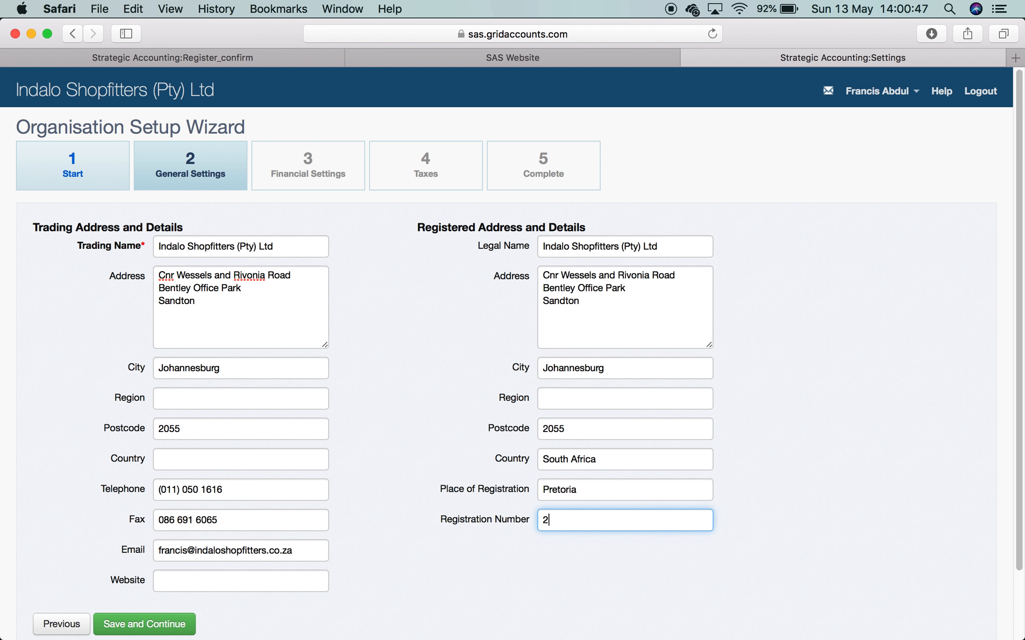
{"action": "type", "text": "2017/1234567/07"}
{"action": "left_click", "coordinate": [159, 625]}
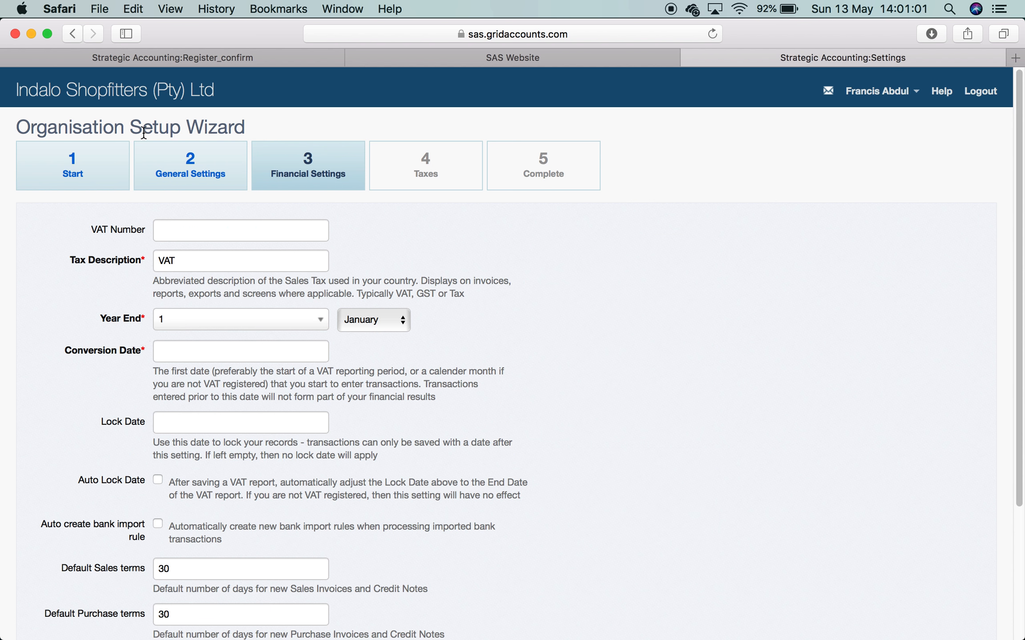
- Enter the VAT number, set the year end to 29 February, and leave the conversion date unset
{"action": "left_click", "coordinate": [170, 229]}
{"action": "type", "text": "4567890"}
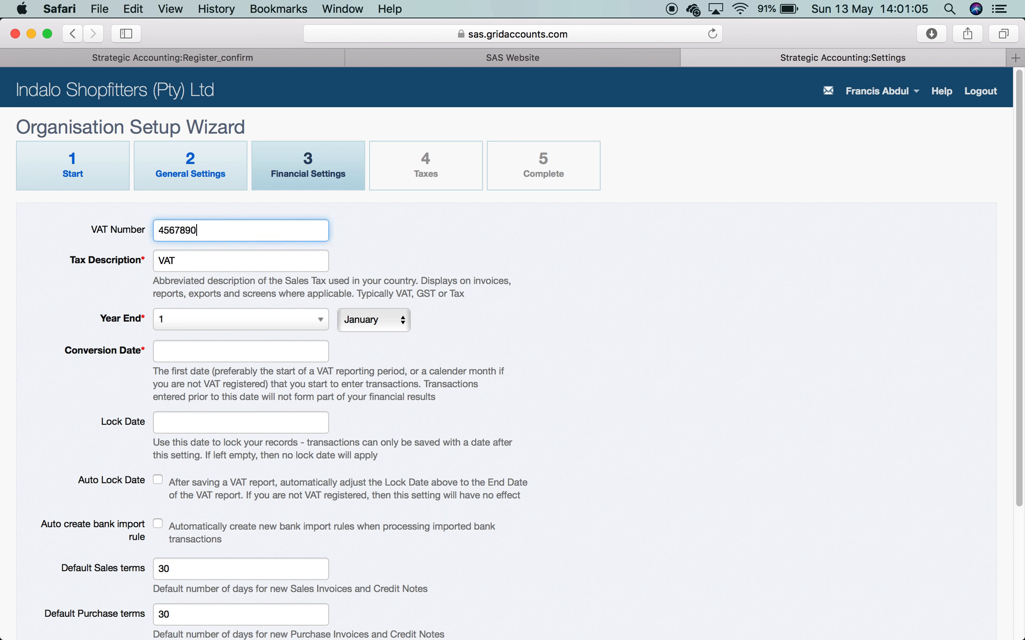
{"action": "type", "text": "1234"}
{"action": "left_click", "coordinate": [195, 260]}
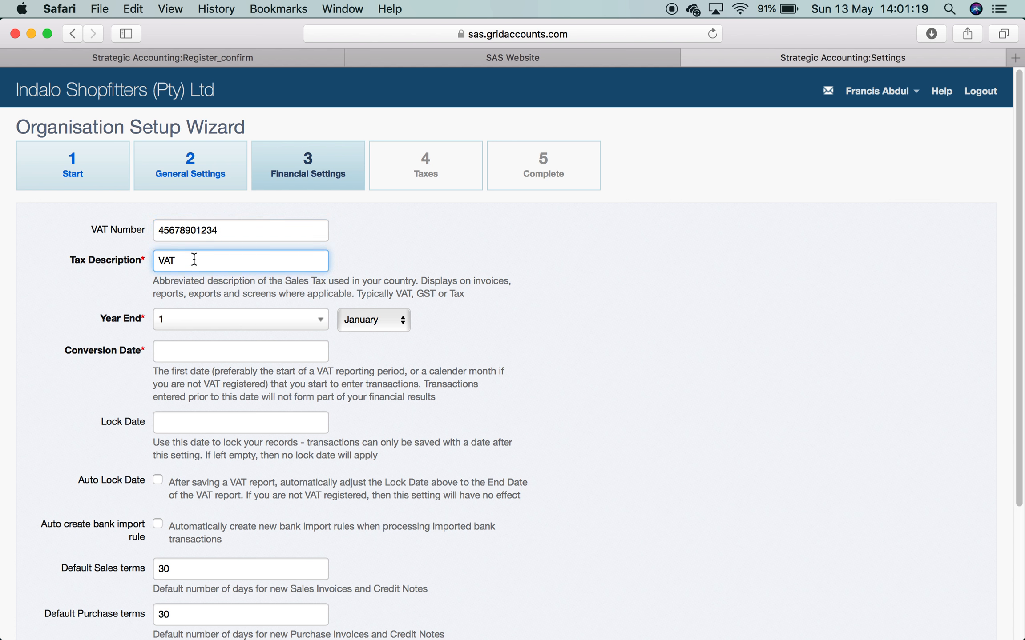
{"action": "left_click", "coordinate": [311, 321]}
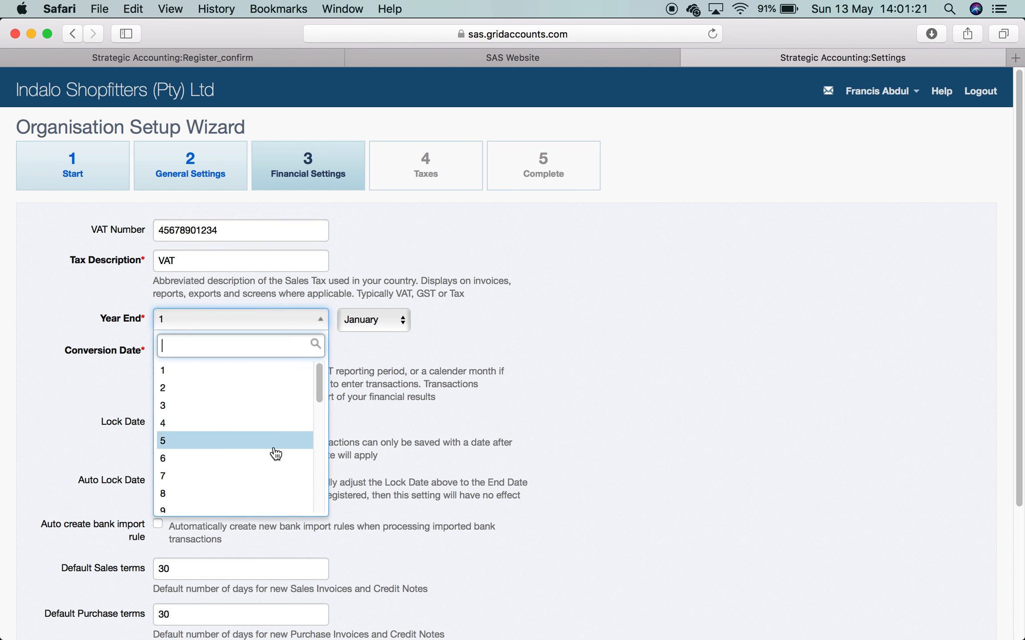
{"action": "scroll", "coordinate": [275, 456], "scroll_direction": "down", "scroll_amount": 10}
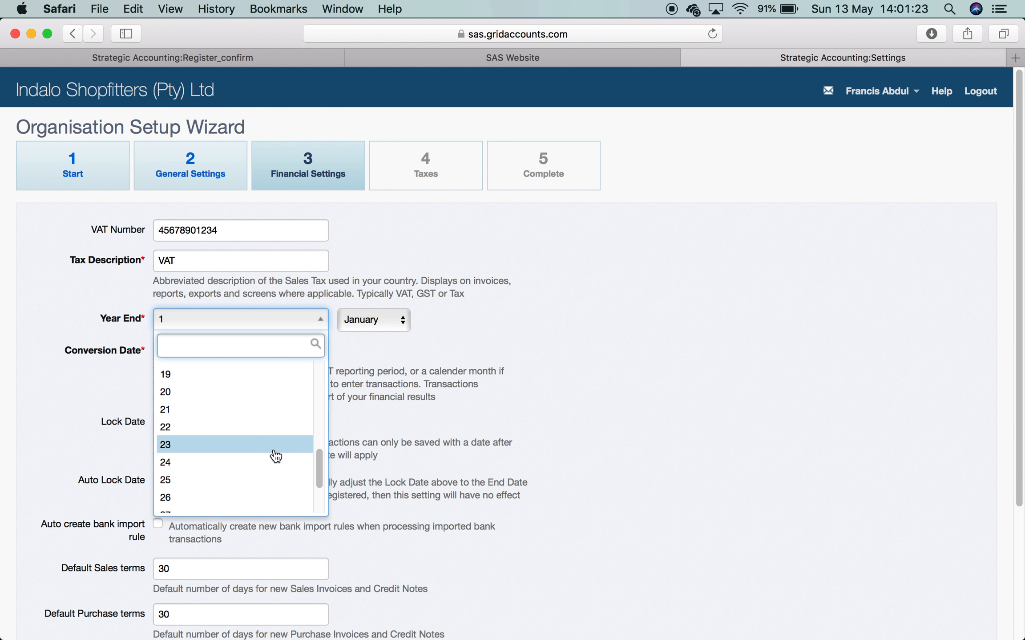
{"action": "left_click", "coordinate": [259, 481]}
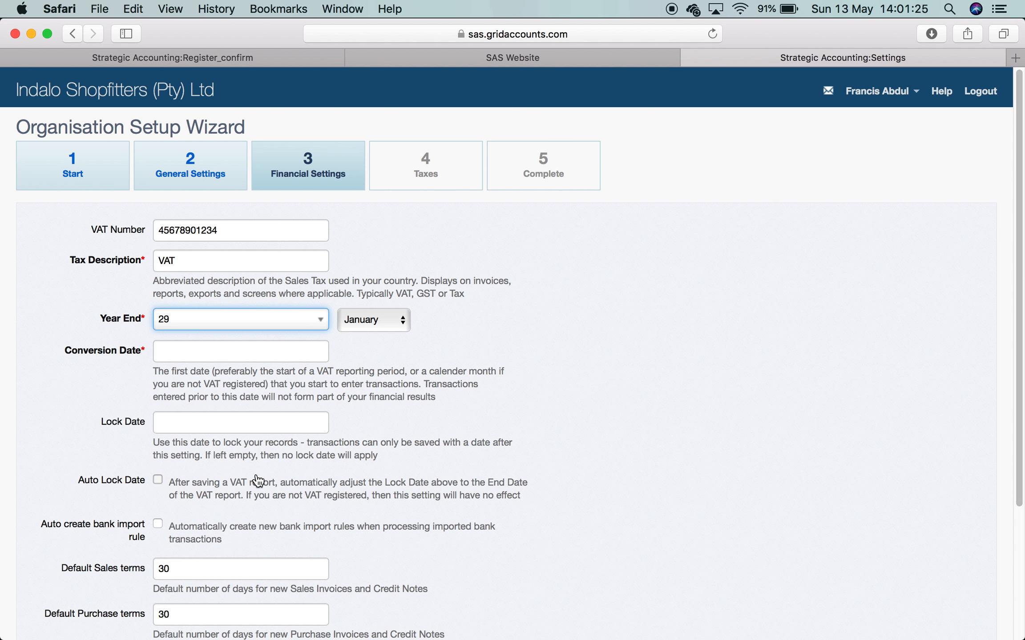
{"action": "left_click", "coordinate": [398, 320]}
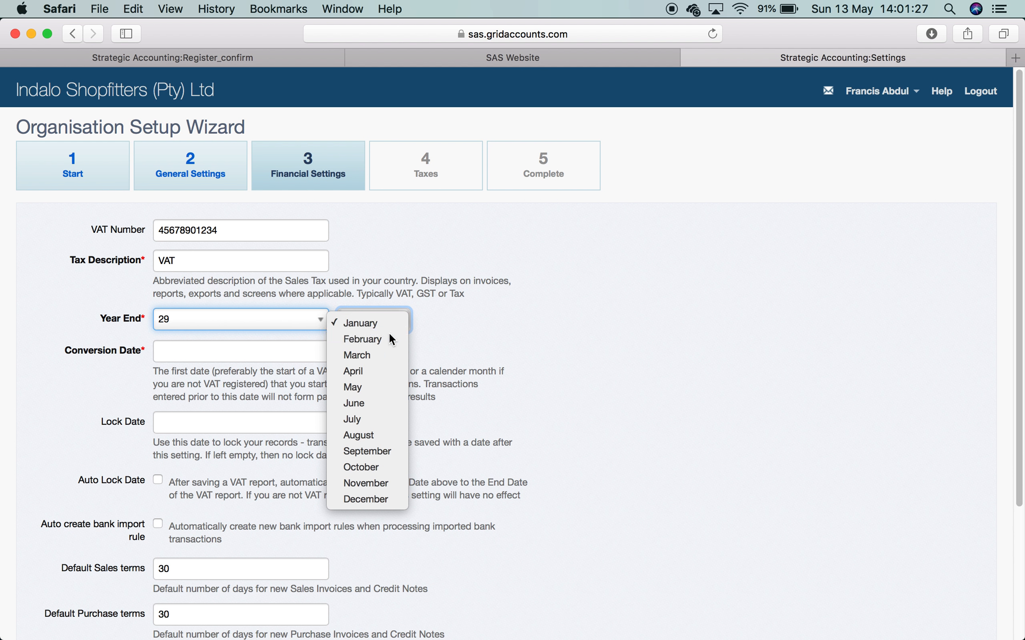
{"action": "left_click", "coordinate": [389, 335]}
{"action": "left_click", "coordinate": [262, 352]}
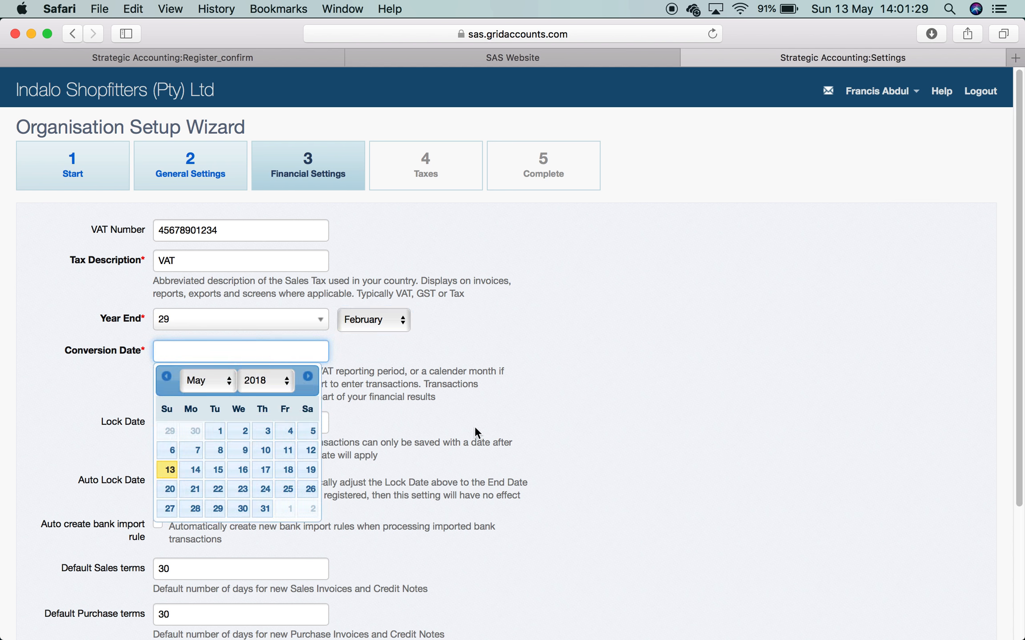
{"action": "left_click", "coordinate": [545, 450]}
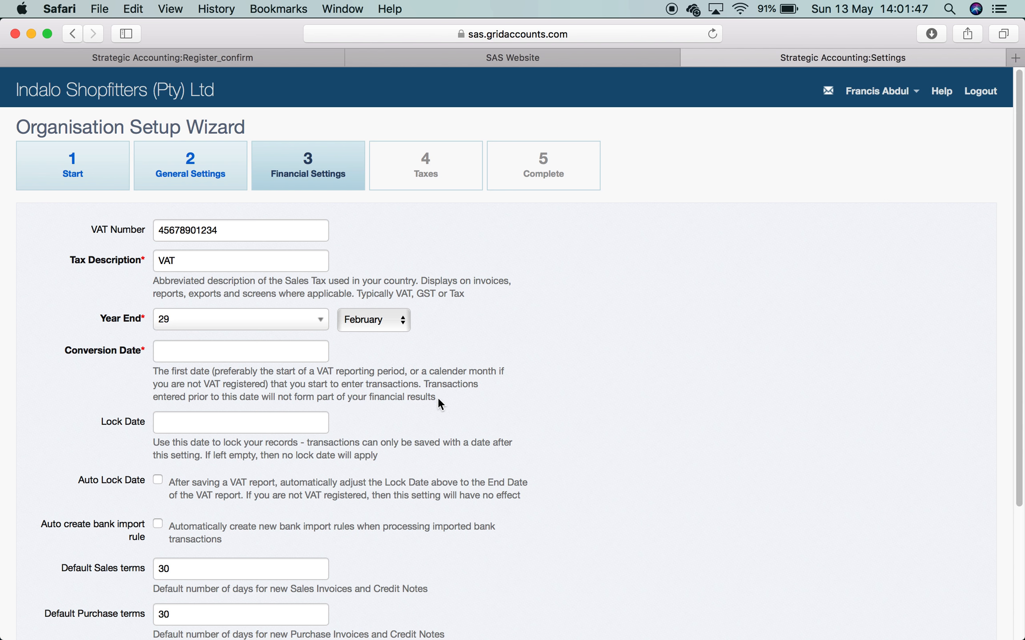
- Set the conversion date to 01-03-2018 by picking March 2018, day 1
{"action": "left_click", "coordinate": [283, 351]}
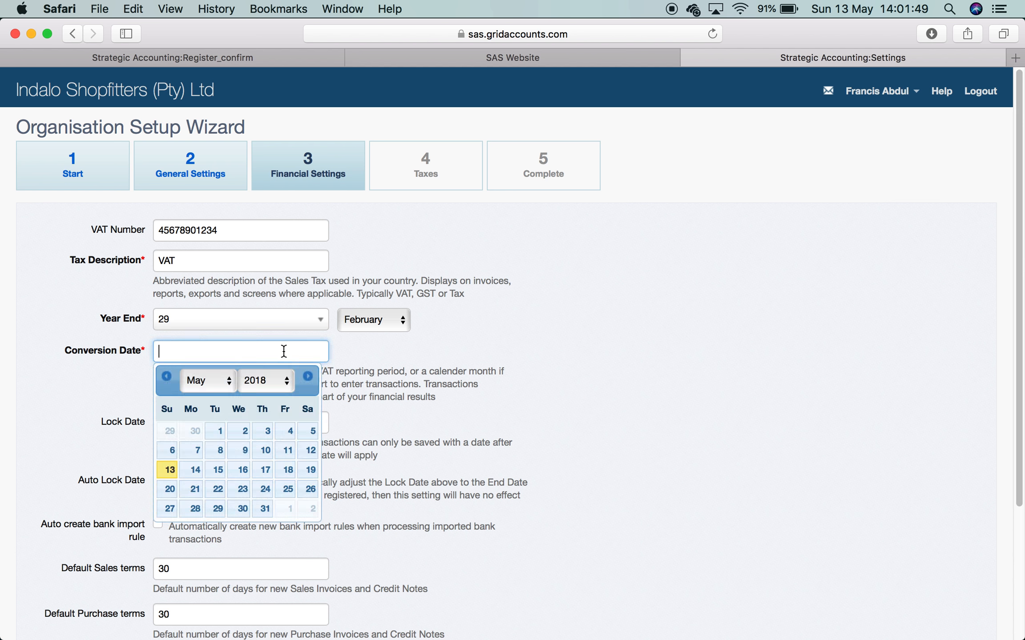
{"action": "left_click", "coordinate": [229, 384]}
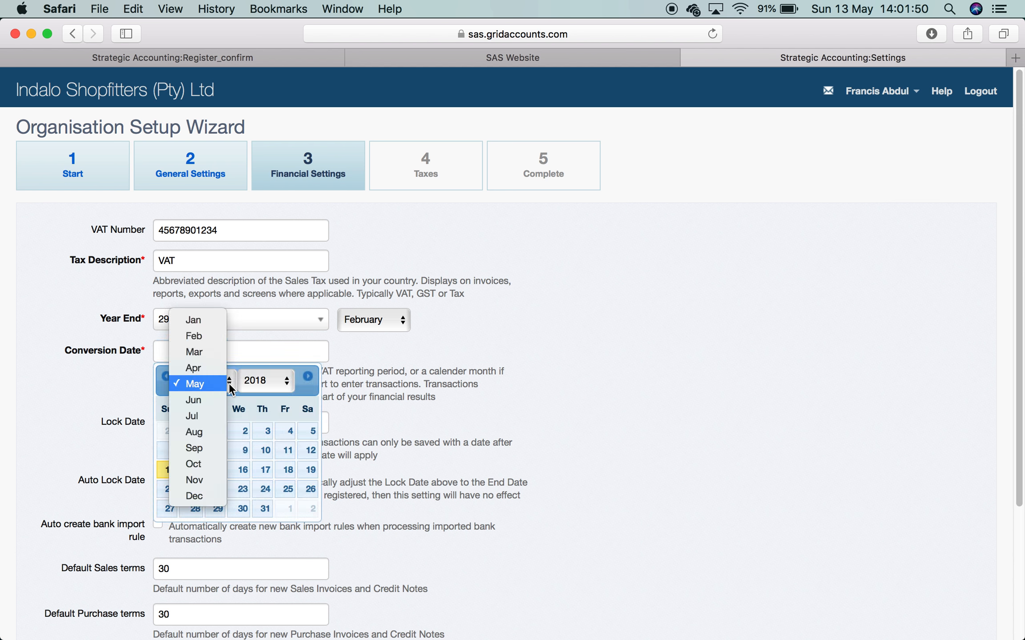
{"action": "left_click", "coordinate": [215, 354]}
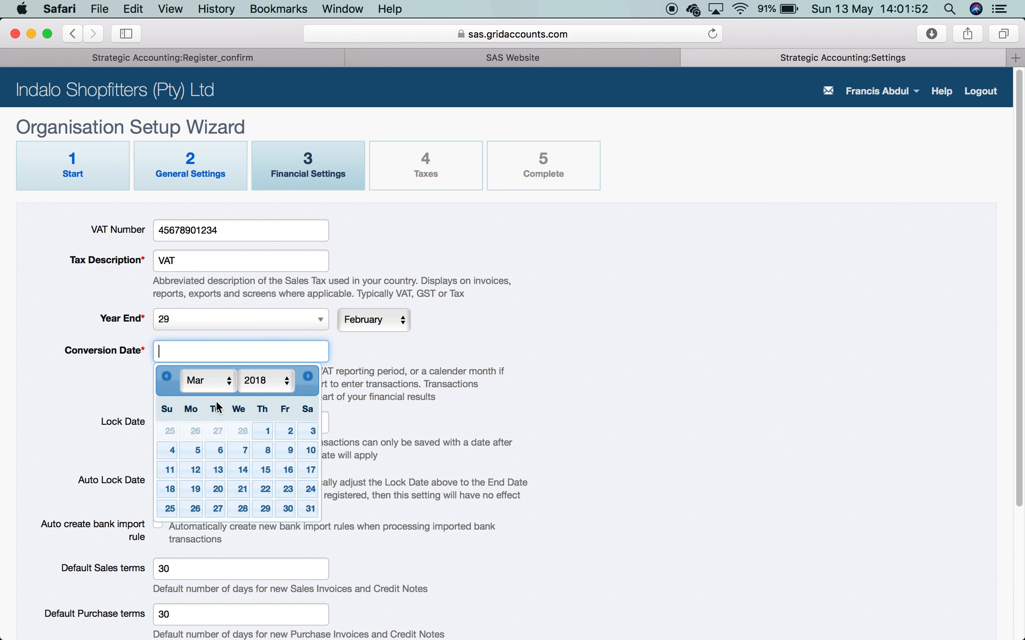
{"action": "left_click", "coordinate": [265, 432]}
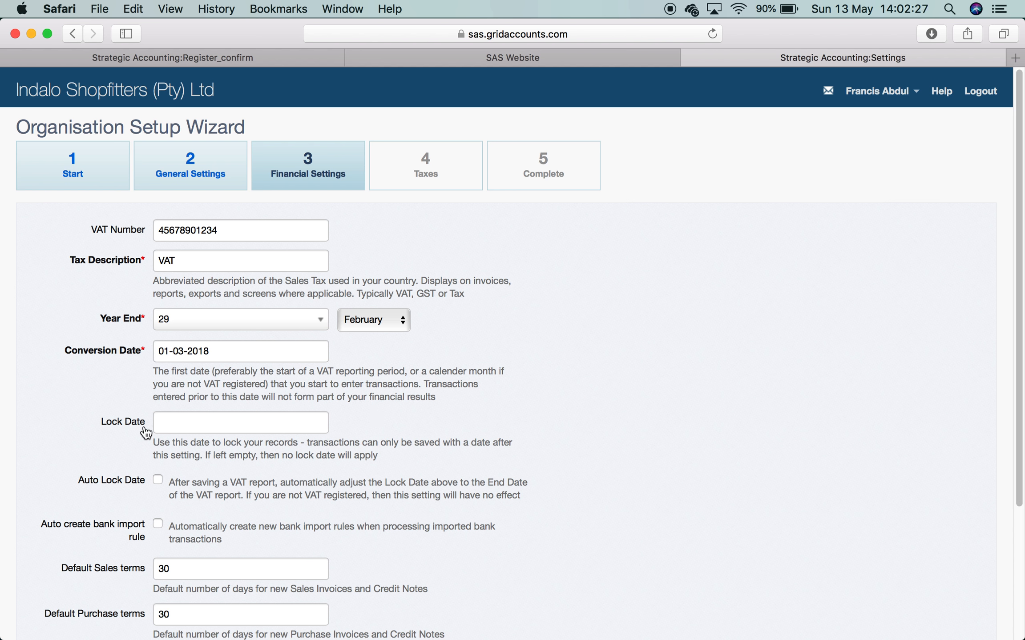
{"action": "left_click", "coordinate": [173, 426]}
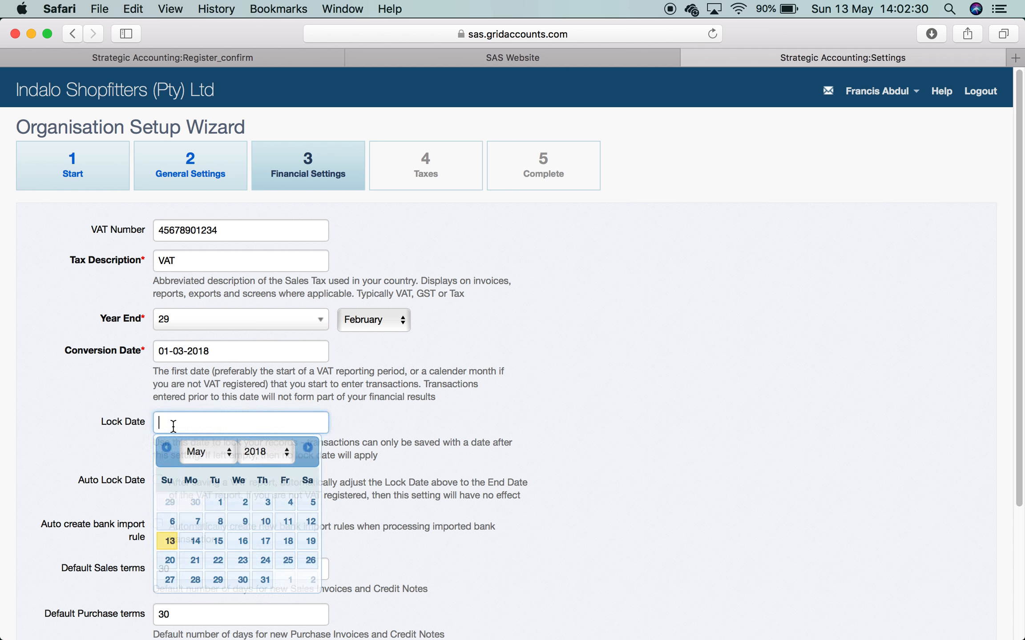
- Pick 28 February 2018 as the lock date
{"action": "left_click", "coordinate": [230, 453]}
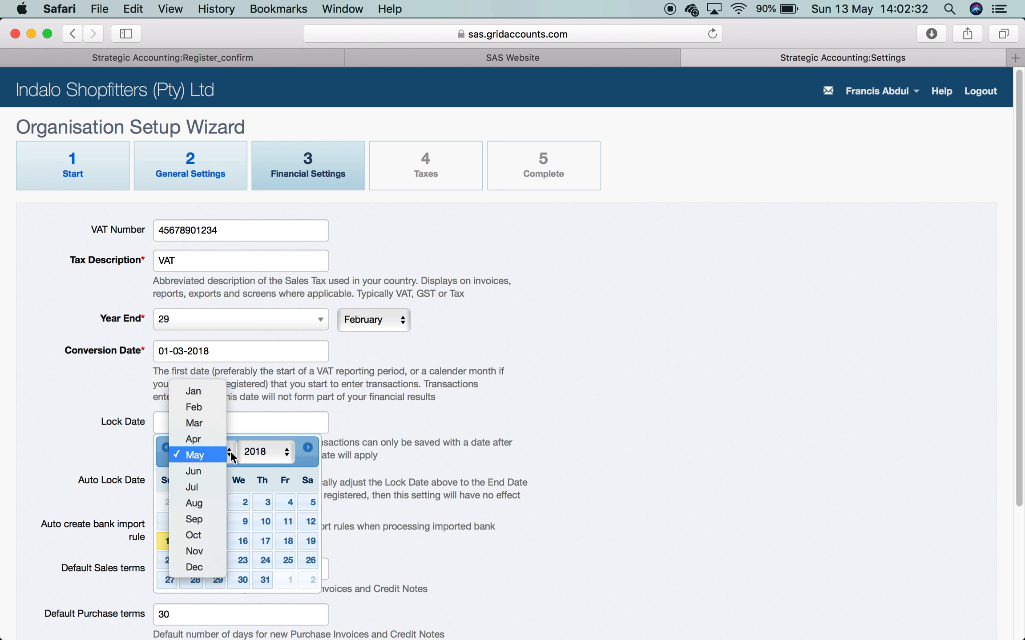
{"action": "left_click", "coordinate": [207, 411]}
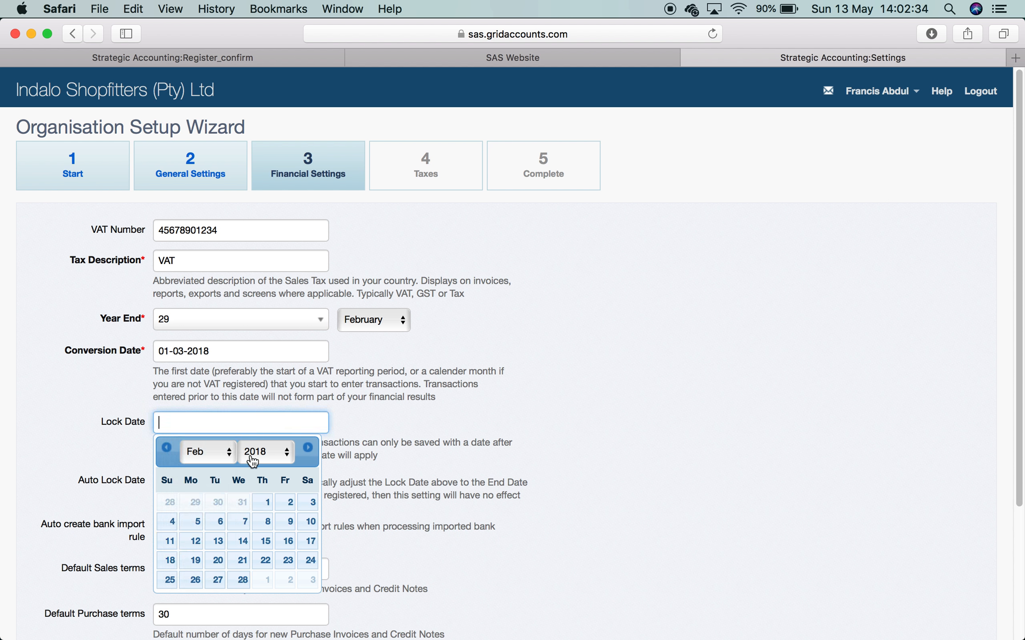
{"action": "left_click", "coordinate": [244, 580]}
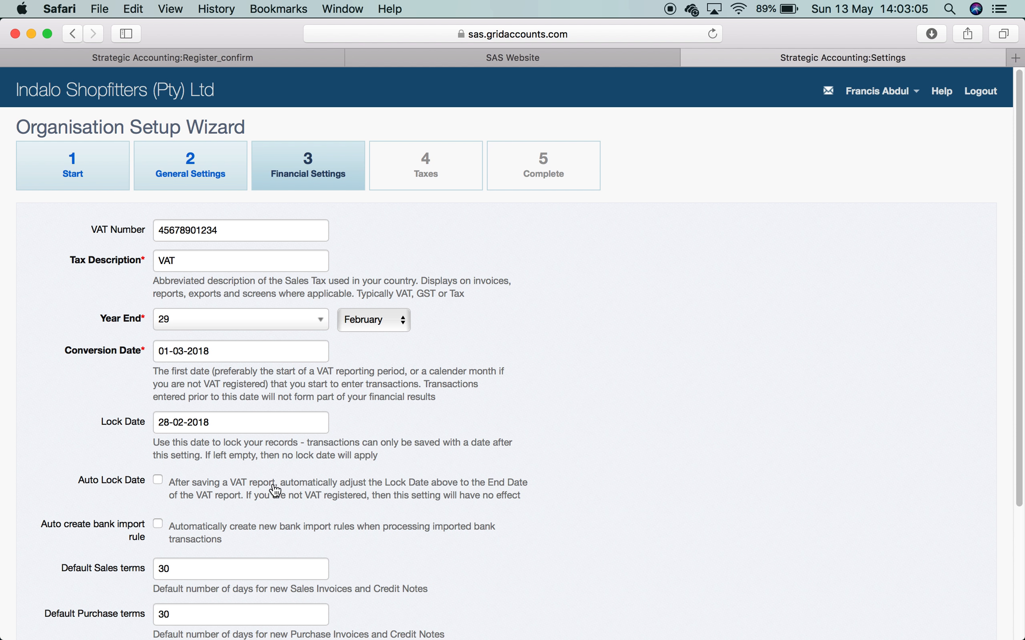
- Turn on Auto Lock Date and Auto create bank import rule
{"action": "left_click", "coordinate": [158, 480]}
{"action": "scroll", "coordinate": [507, 494], "scroll_direction": "down", "scroll_amount": 5}
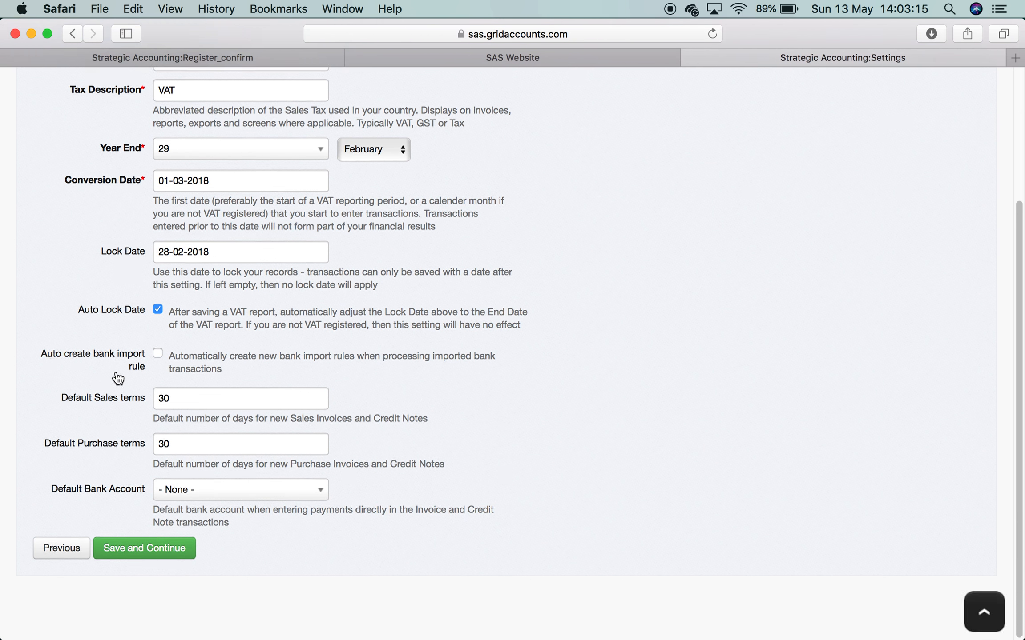
{"action": "left_click", "coordinate": [159, 354]}
- Re-enter 30 days as the default sales terms, keeping purchase terms at 30
{"action": "left_click", "coordinate": [182, 398]}
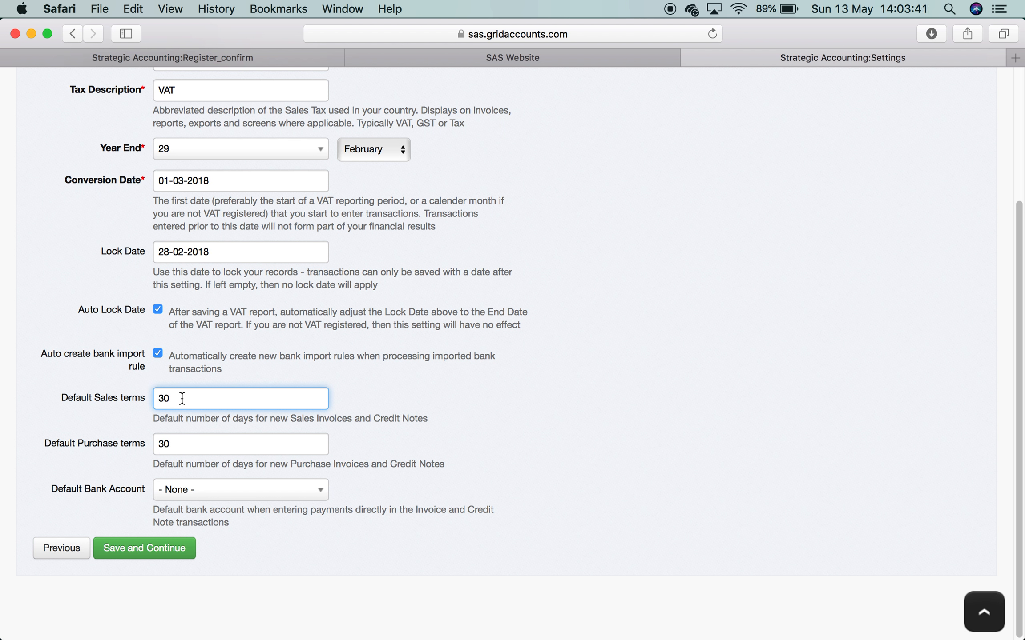
{"action": "key", "text": "BackSpace"}
{"action": "key", "text": "BackSpace"}
{"action": "type", "text": "0"}
{"action": "key", "text": "BackSpace"}
{"action": "type", "text": "30"}
{"action": "left_click", "coordinate": [192, 441]}
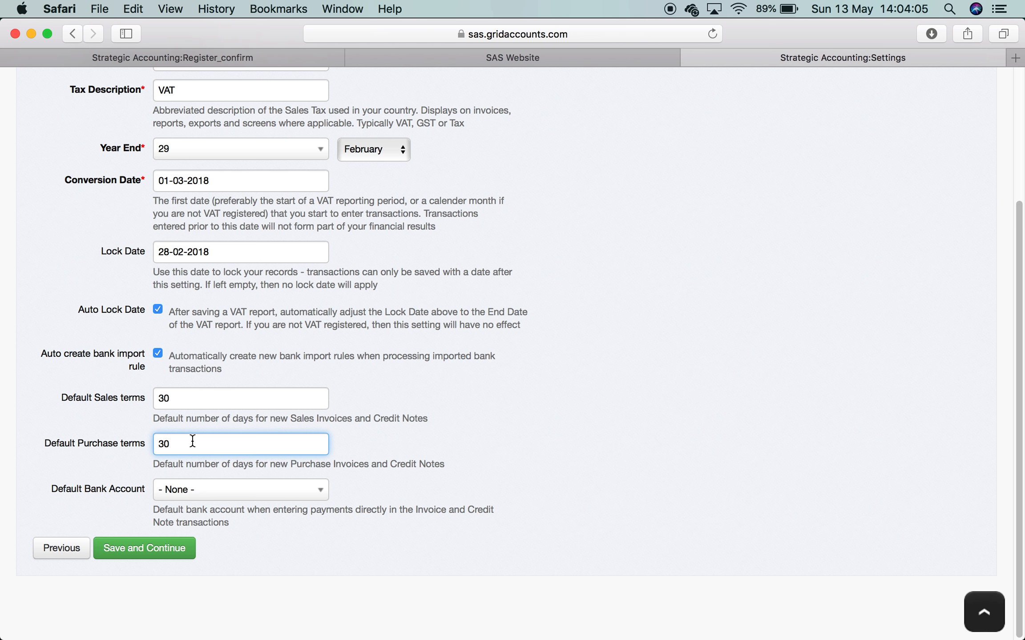
{"action": "left_click", "coordinate": [299, 497]}
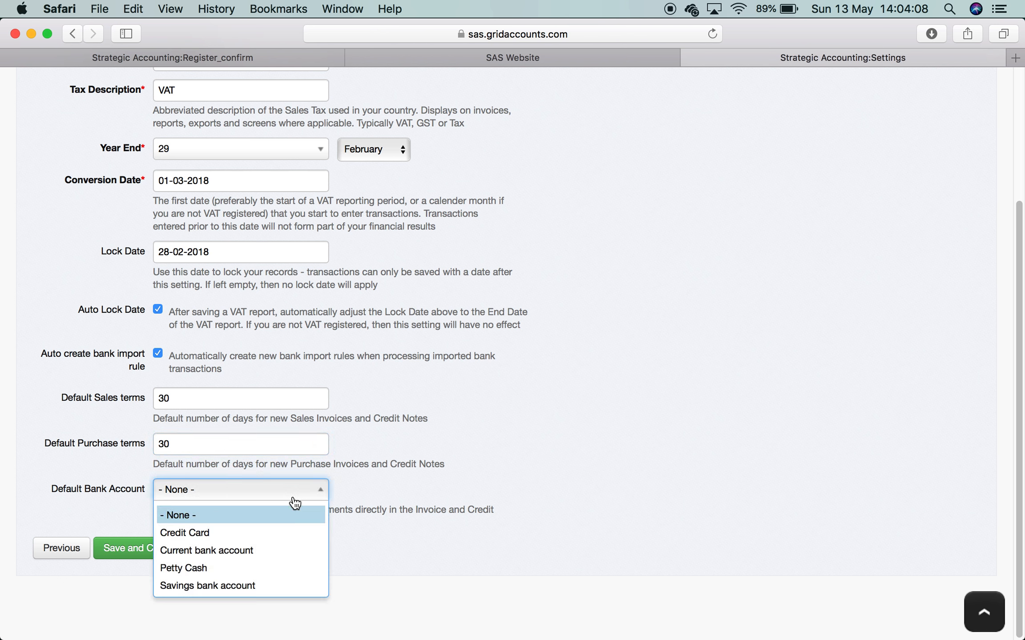
- Make Current bank account the default bank account and save the Financial Settings
{"action": "left_click", "coordinate": [277, 551]}
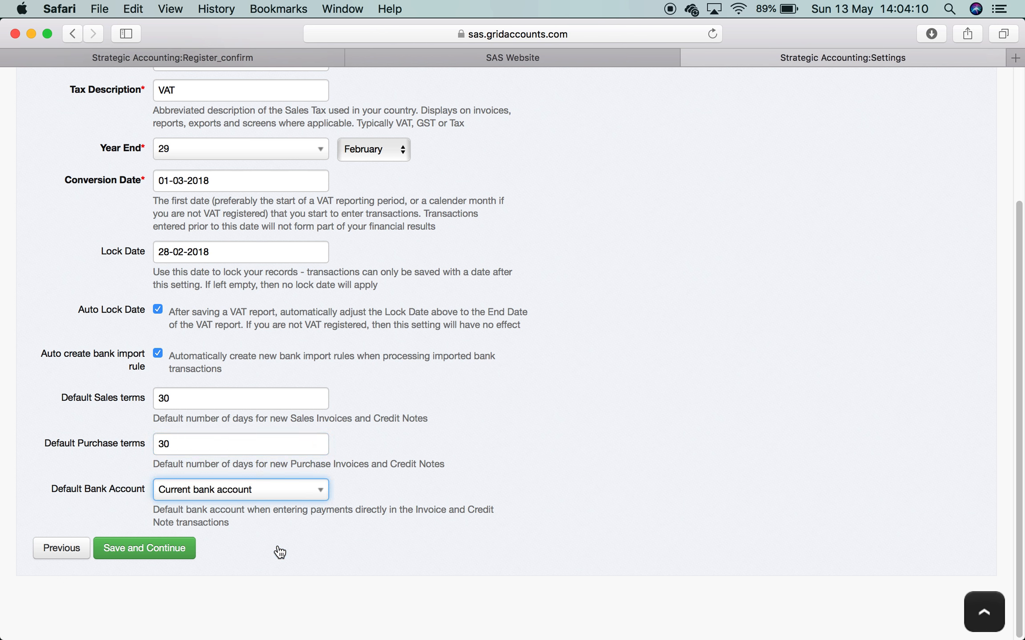
{"action": "left_click", "coordinate": [314, 498]}
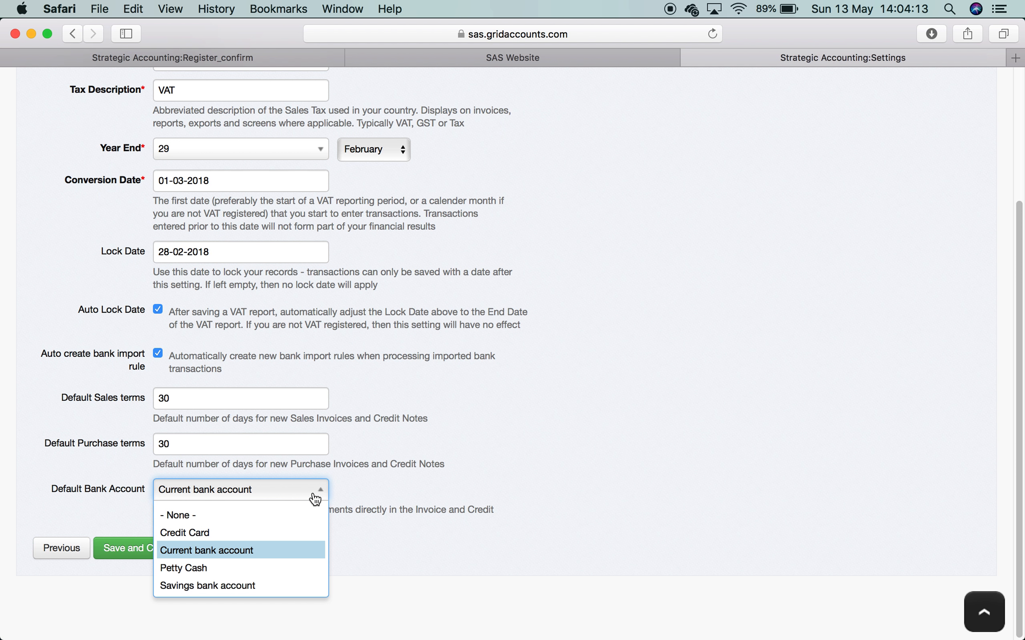
{"action": "left_click", "coordinate": [286, 551]}
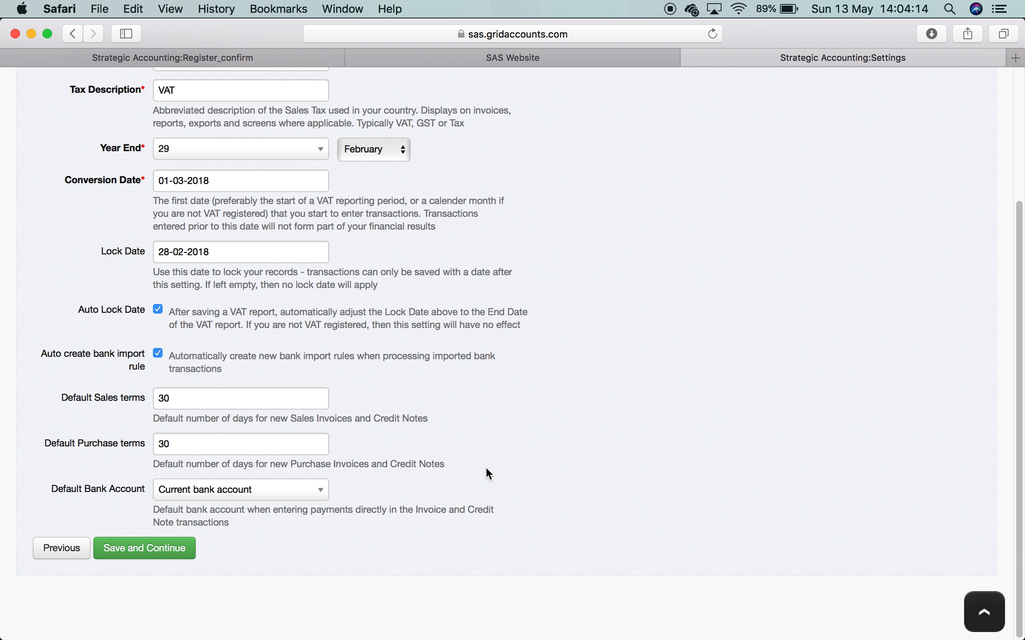
{"action": "scroll", "coordinate": [558, 385], "scroll_direction": "up", "scroll_amount": 5}
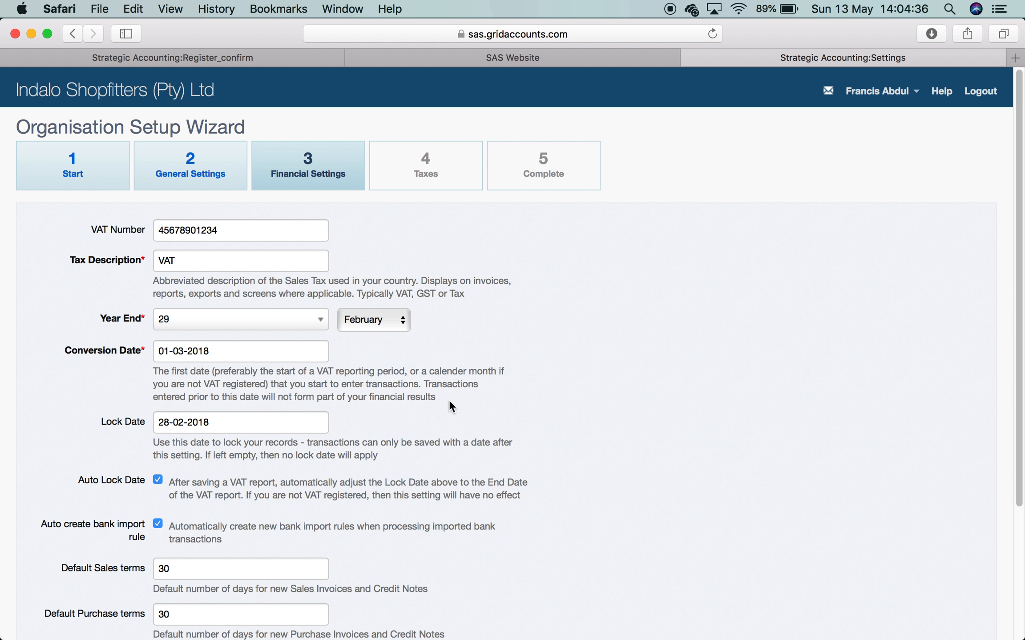
{"action": "scroll", "coordinate": [485, 427], "scroll_direction": "down", "scroll_amount": 3}
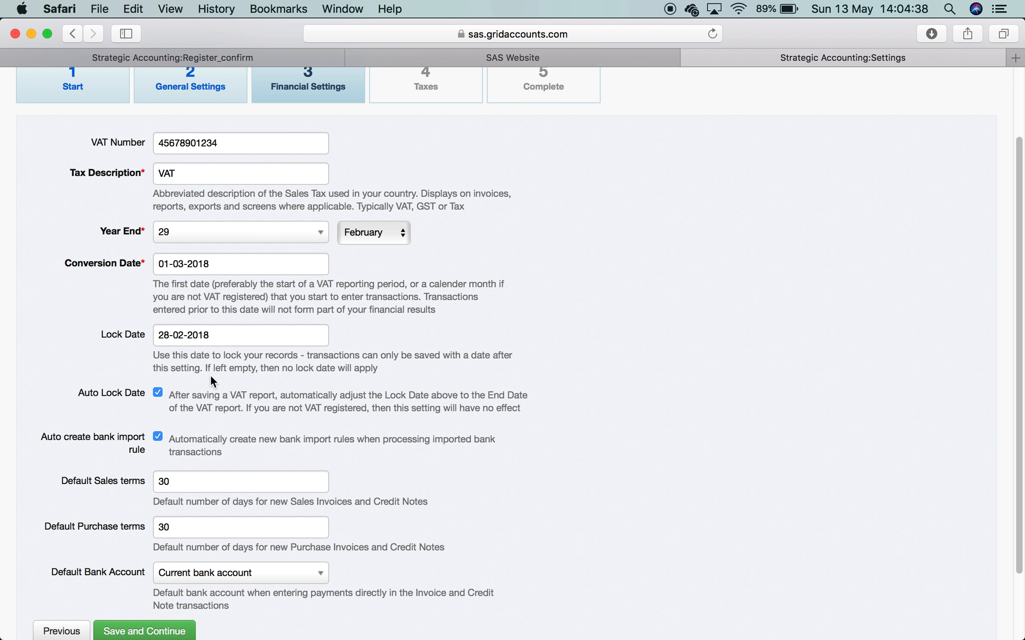
{"action": "scroll", "coordinate": [562, 368], "scroll_direction": "down", "scroll_amount": 3}
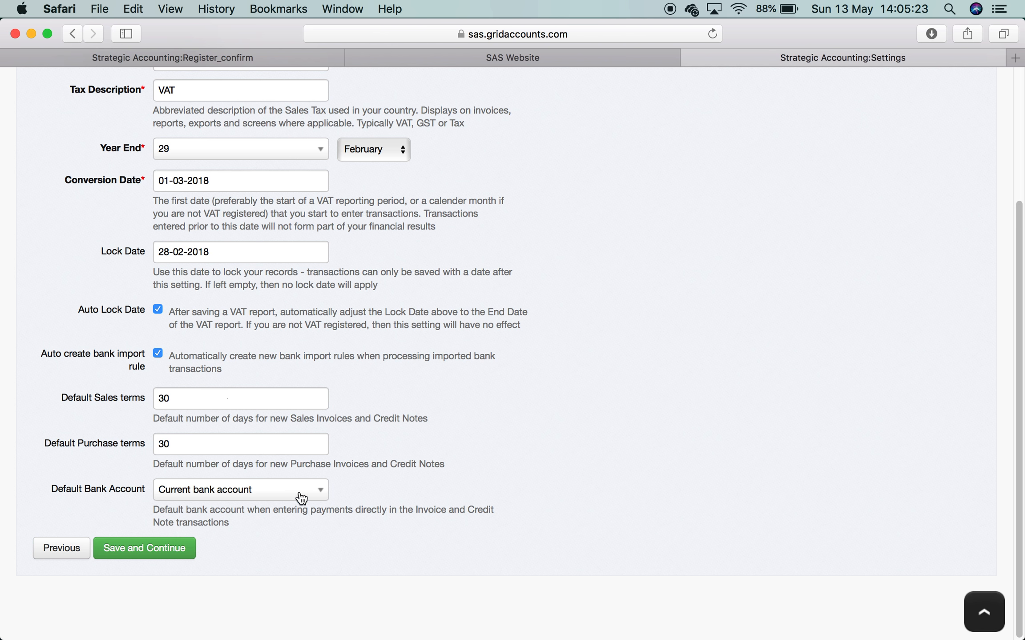
{"action": "left_click", "coordinate": [326, 494]}
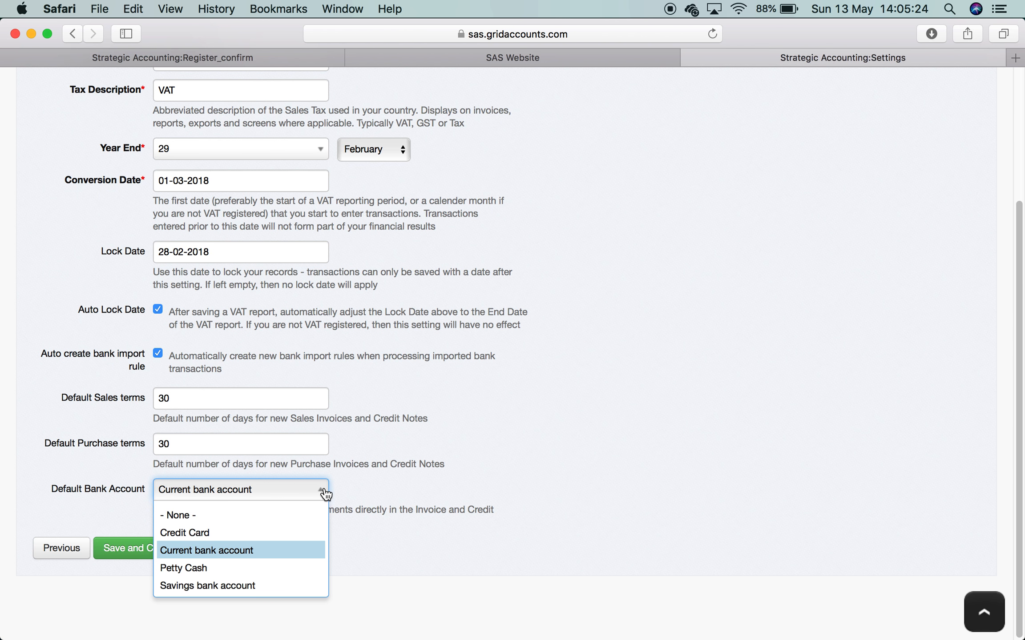
{"action": "left_click", "coordinate": [297, 549]}
{"action": "left_click", "coordinate": [162, 544]}
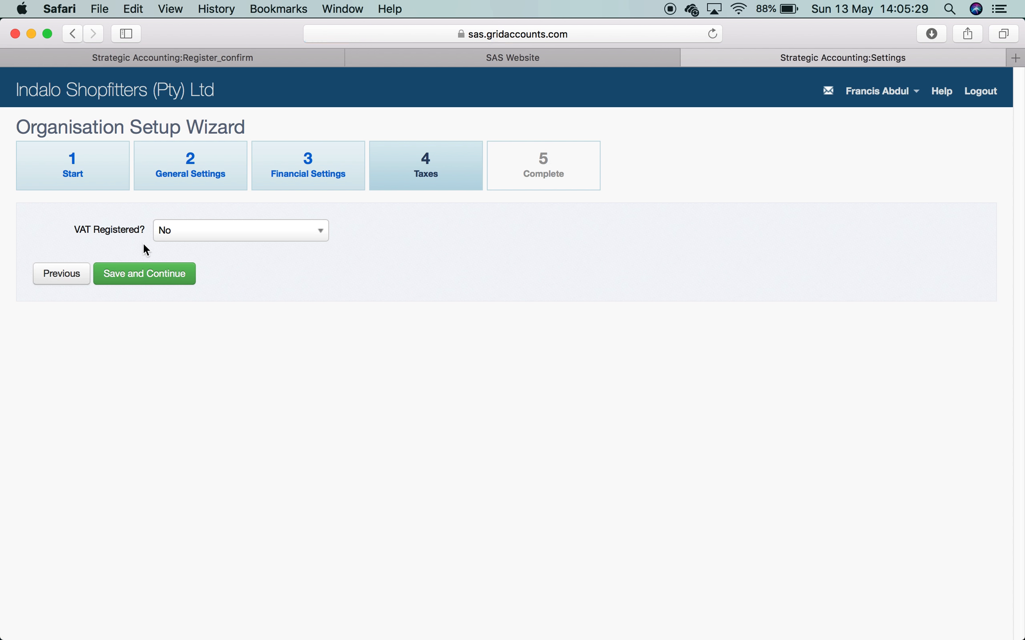
- Set VAT Registered to Yes with a valid-from date of 01-03-2018
{"action": "left_click", "coordinate": [326, 240]}
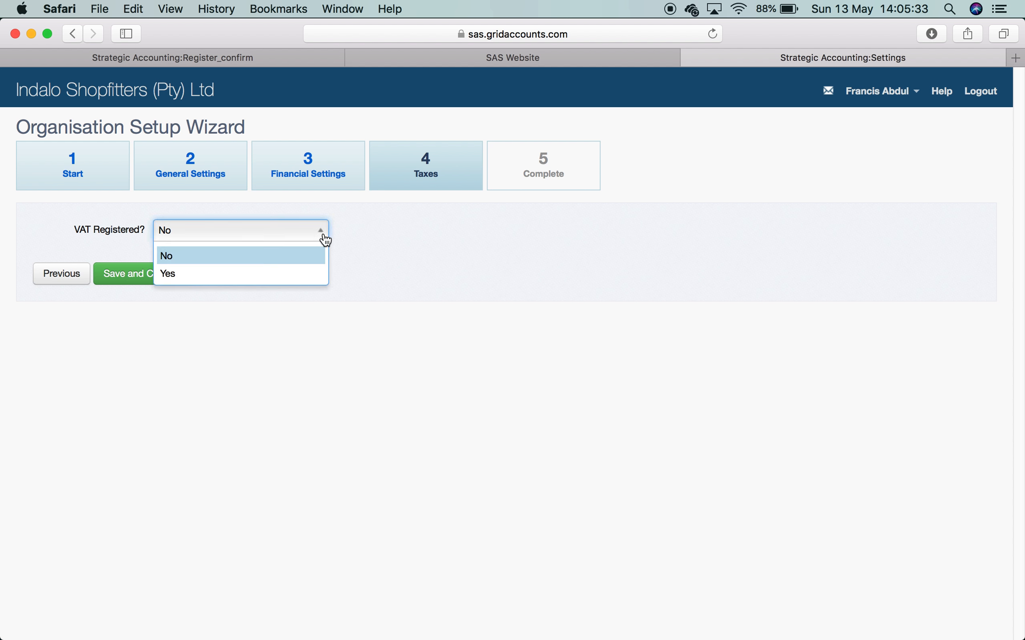
{"action": "left_click", "coordinate": [293, 273]}
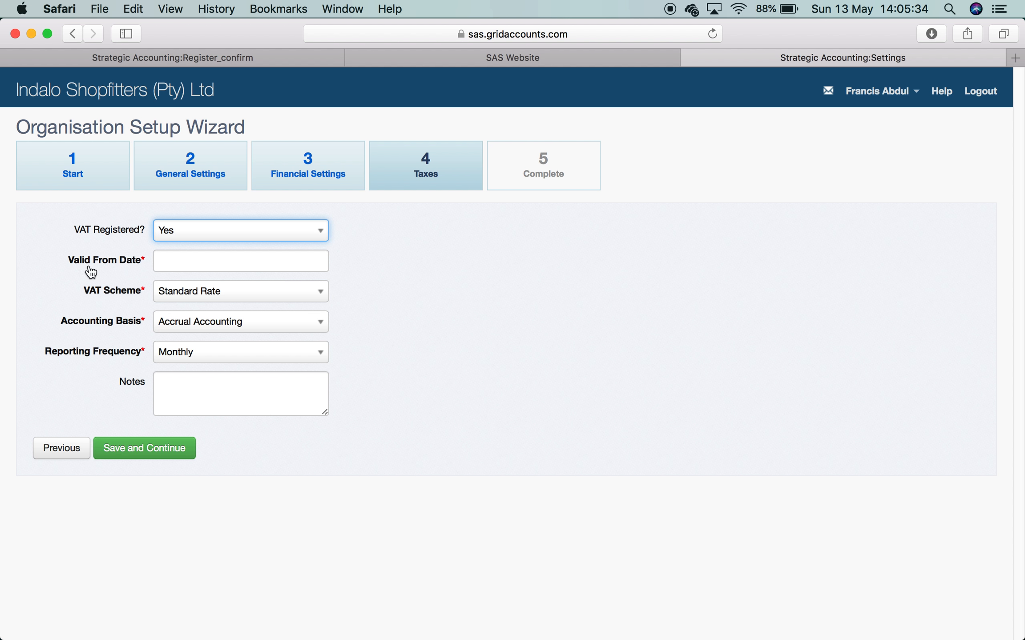
{"action": "left_click", "coordinate": [164, 258]}
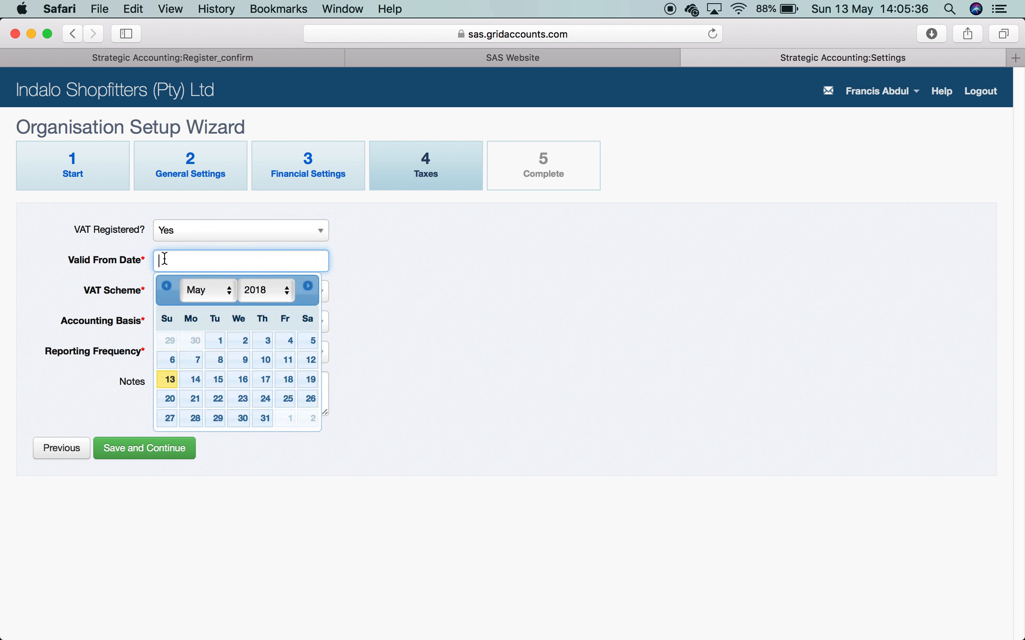
{"action": "left_click", "coordinate": [231, 291]}
{"action": "left_click", "coordinate": [206, 262]}
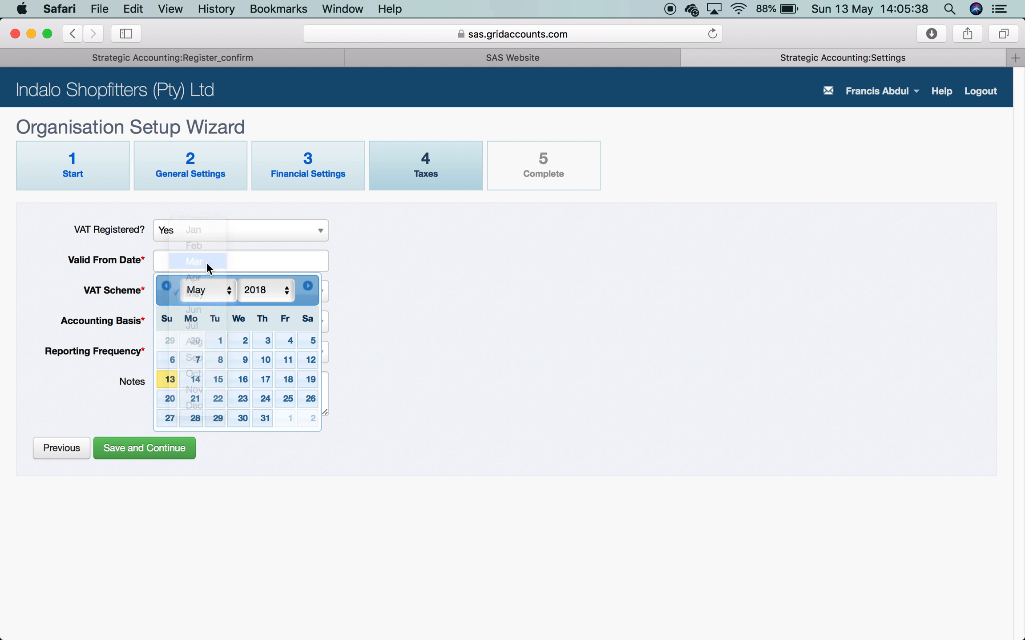
{"action": "left_click", "coordinate": [262, 343]}
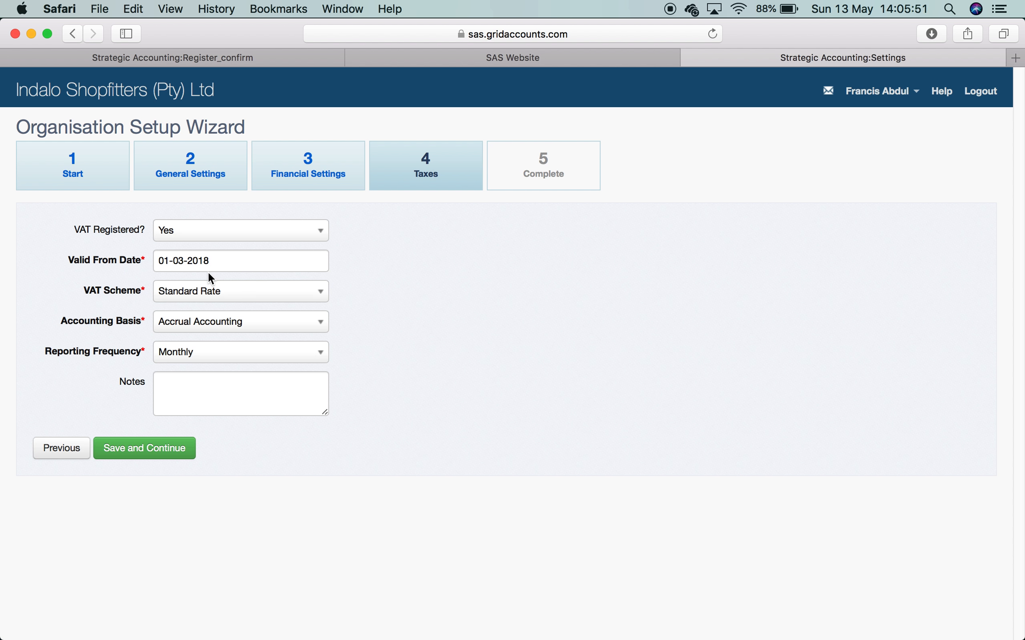
- Keep Standard Rate and Accrual Accounting, choose Two Monthly reporting, and save to finish setup
{"action": "left_click", "coordinate": [246, 302]}
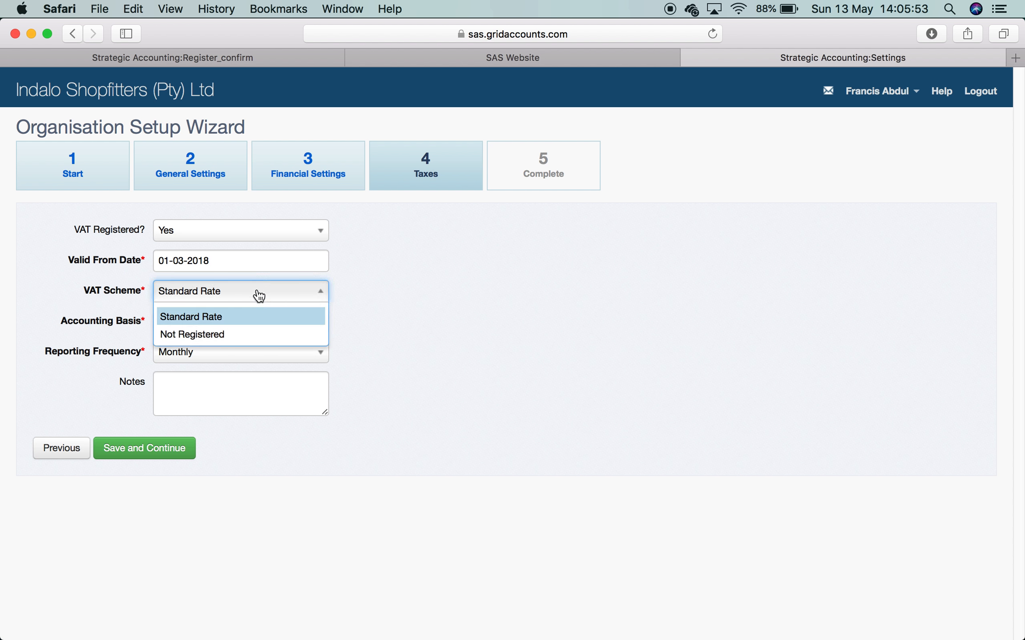
{"action": "left_click", "coordinate": [252, 319]}
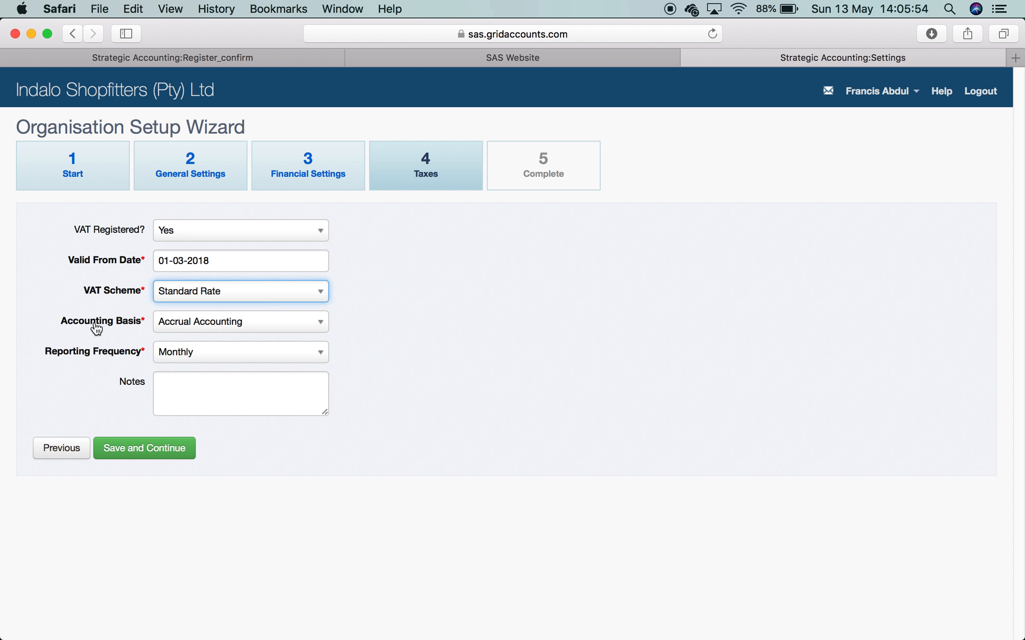
{"action": "left_click", "coordinate": [245, 326]}
{"action": "left_click", "coordinate": [247, 352]}
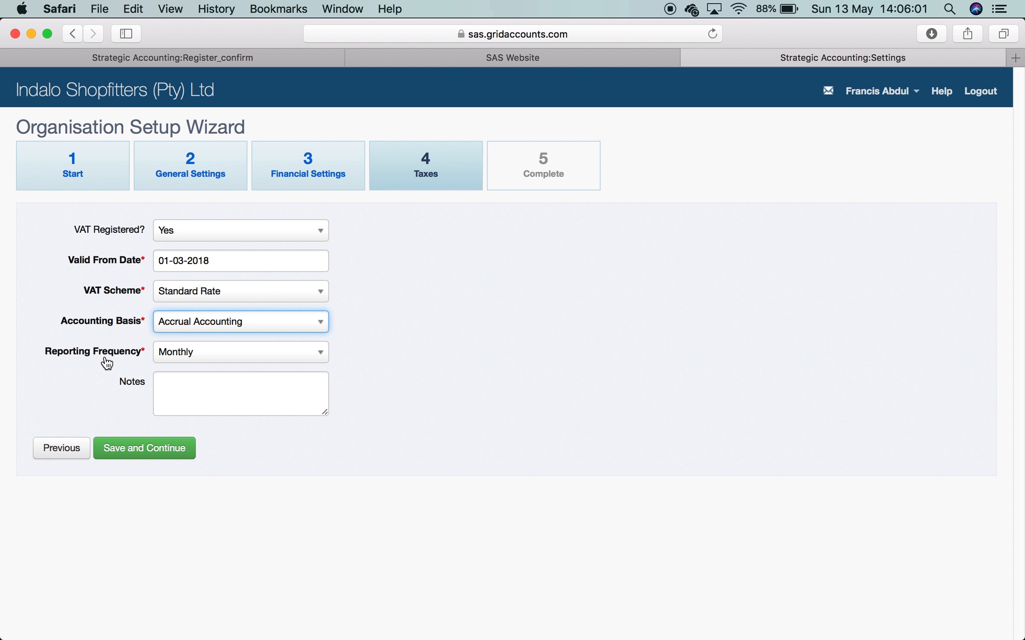
{"action": "left_click", "coordinate": [299, 358]}
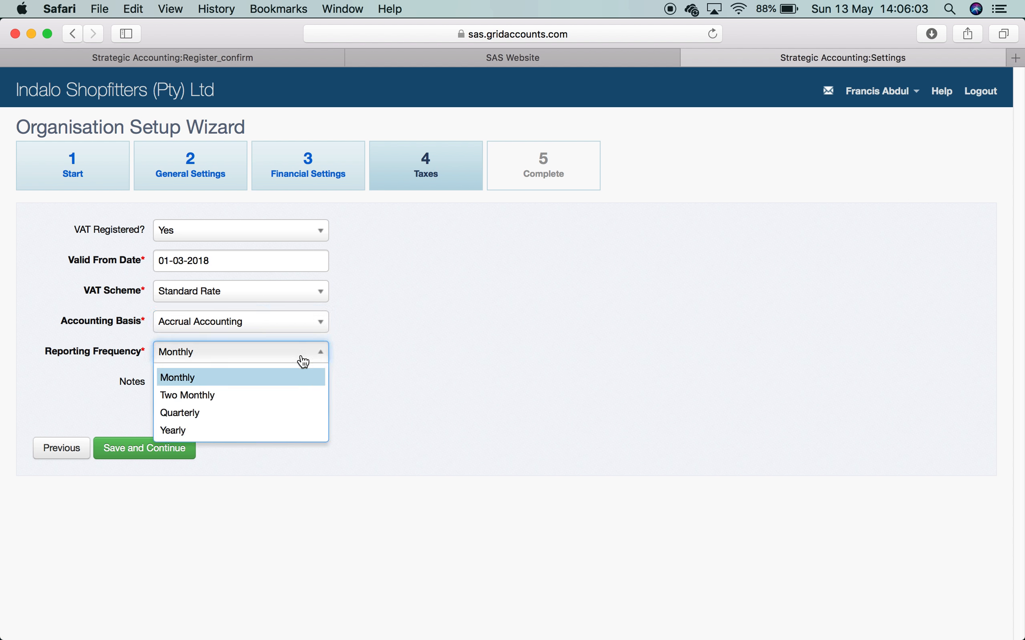
{"action": "left_click", "coordinate": [277, 395]}
{"action": "left_click", "coordinate": [450, 387]}
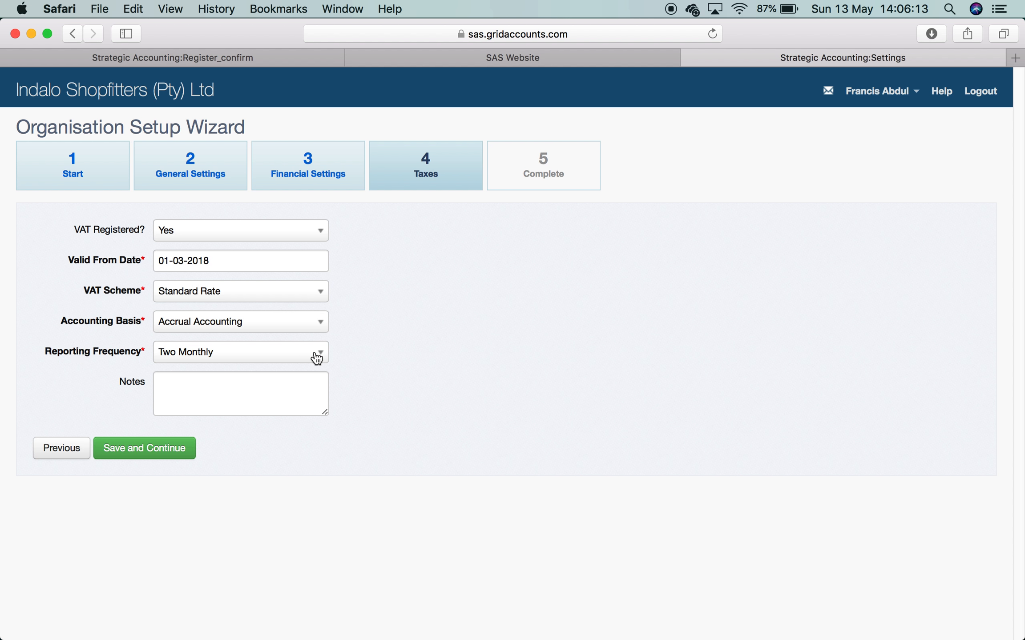
{"action": "left_click", "coordinate": [145, 450]}
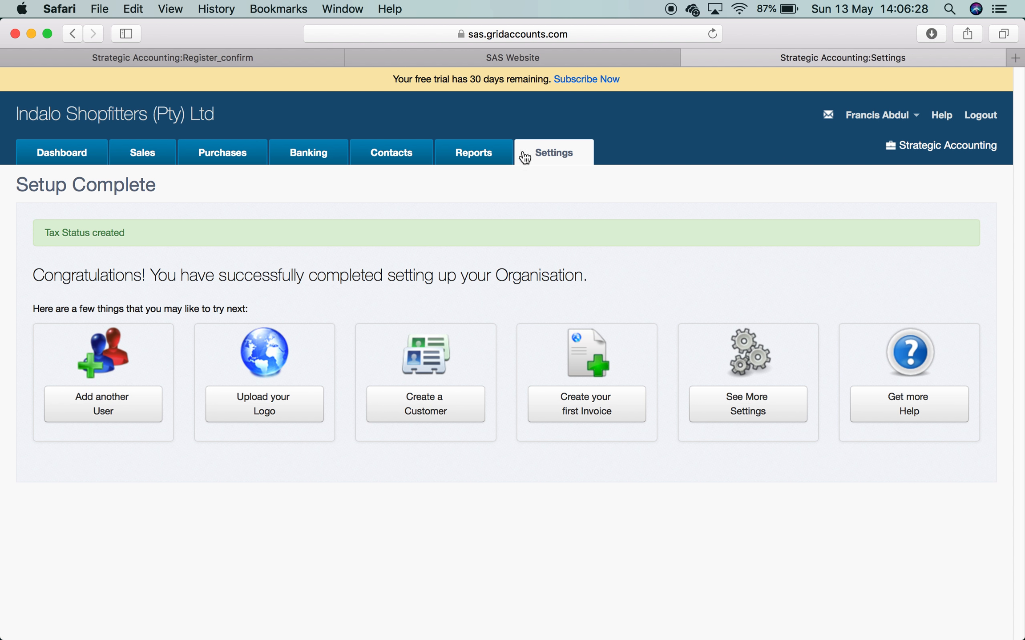
- View the Dashboard's four zero-balance bank accounts, then open the SAS Website's Contacts page
{"action": "left_click", "coordinate": [59, 151]}
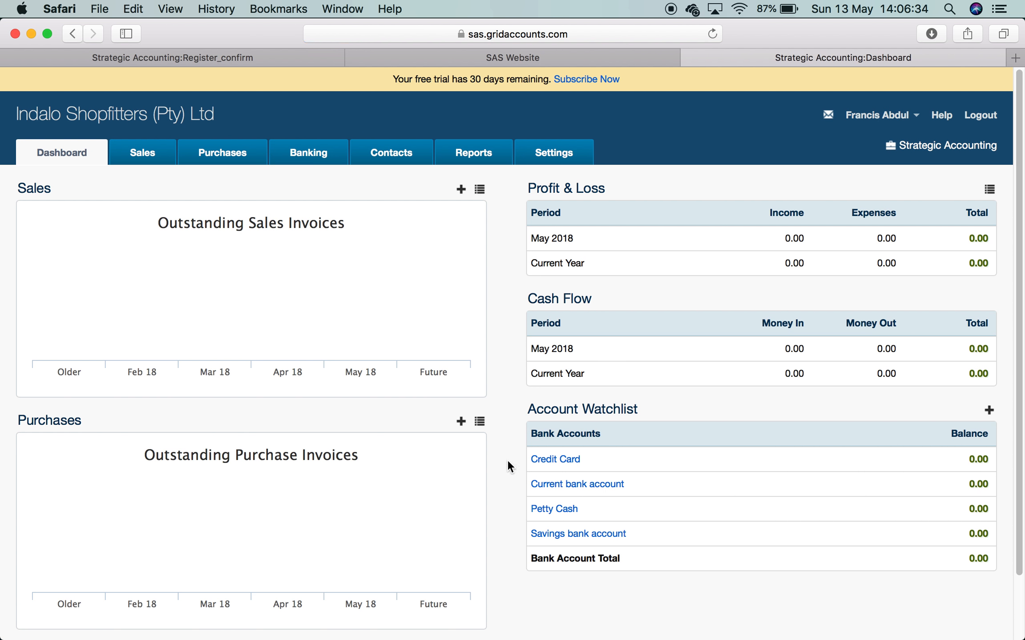
{"action": "left_click", "coordinate": [547, 57]}
{"action": "left_click", "coordinate": [478, 93]}
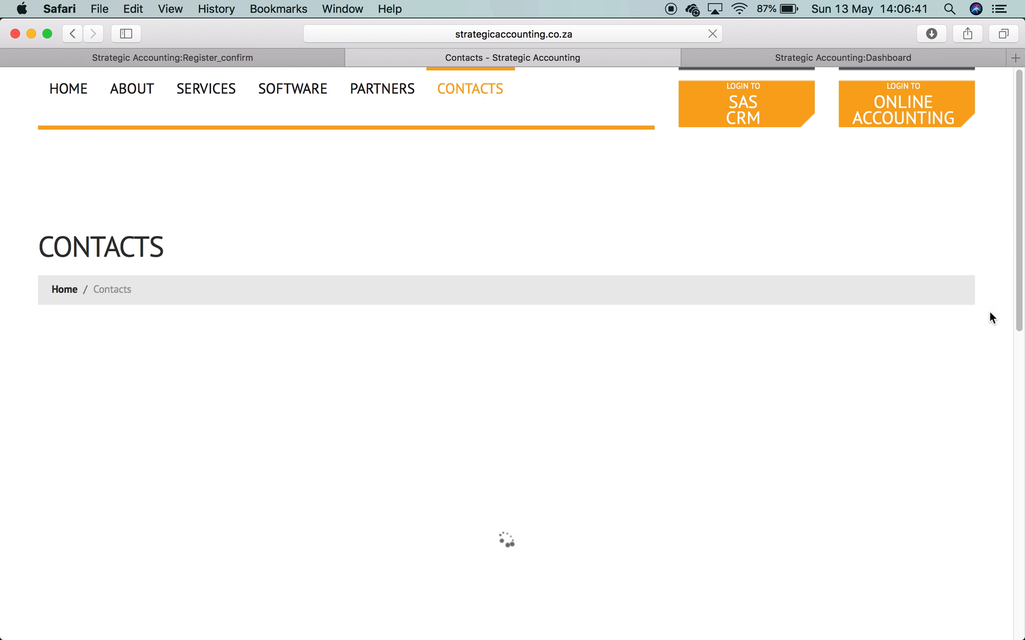
- Scroll the Contacts page down to the Contact Info details and contact form
{"action": "left_click_drag", "start_coordinate": [1018, 303], "coordinate": [1016, 625]}
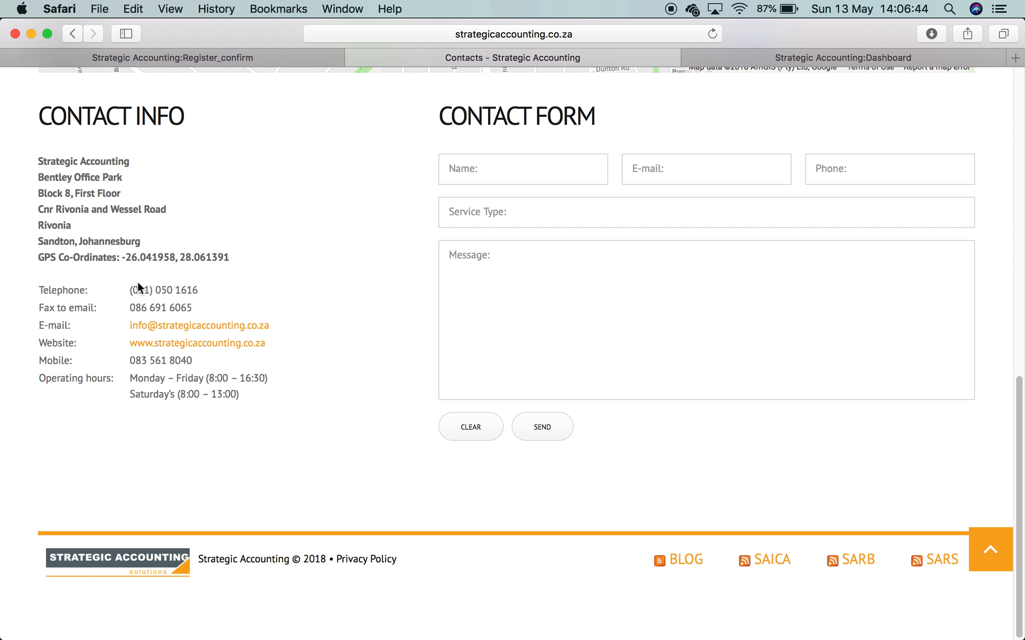